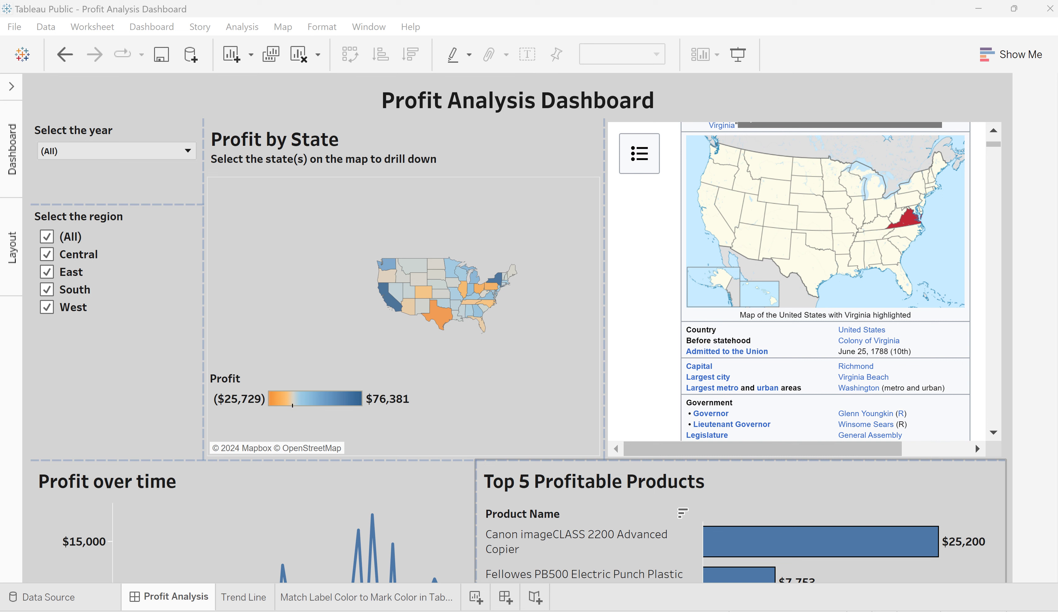
# Step: Select the Profit by State and Top 5 Profitable Products zones, then go to Google Images
pyautogui.click(569, 153)
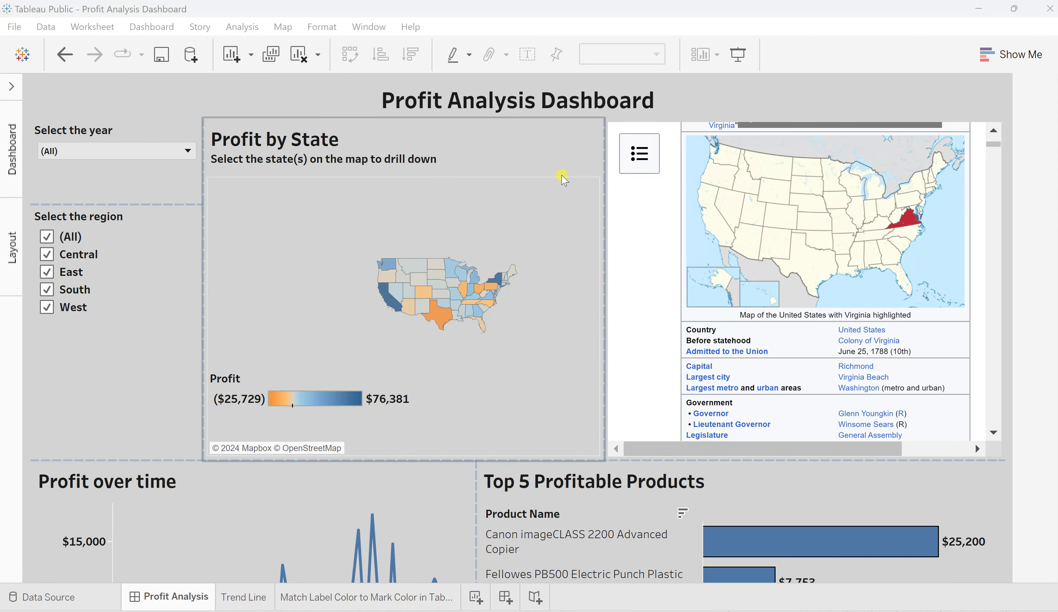
pyautogui.click(488, 555)
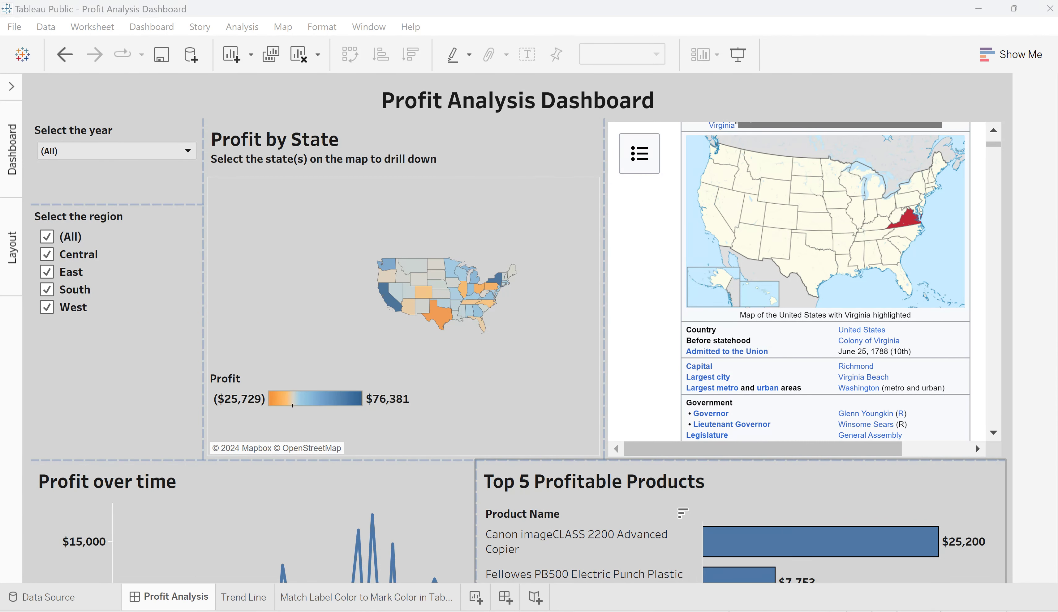
pyautogui.click(605, 556)
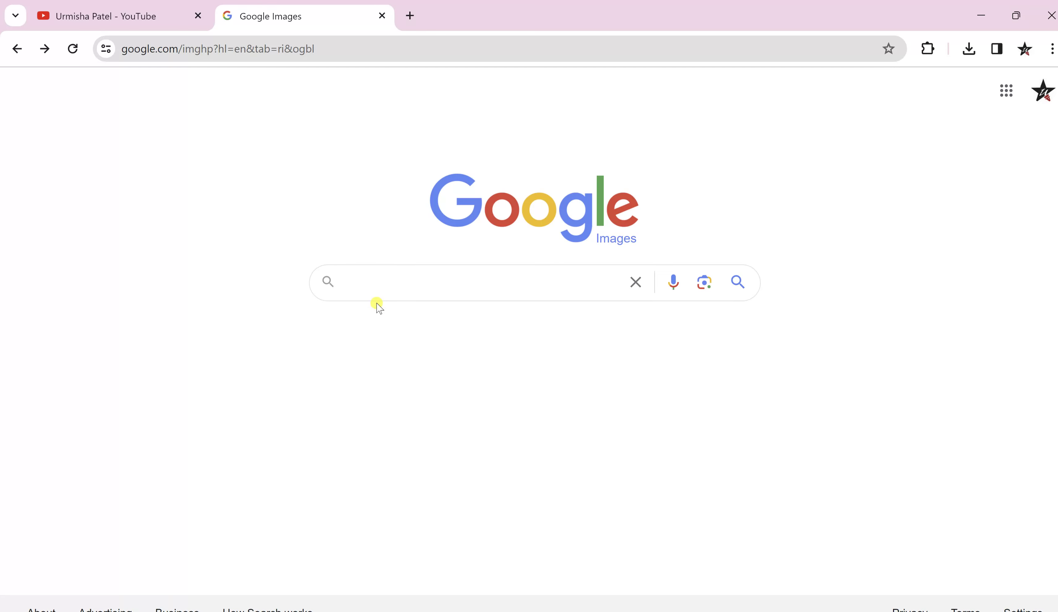
# Step: Search Google Images for 'info icon transparent background' and browse the results
pyautogui.click(379, 283)
pyautogui.write('info icon tran')
pyautogui.press('Down')
pyautogui.press('Down')
pyautogui.press('Return')
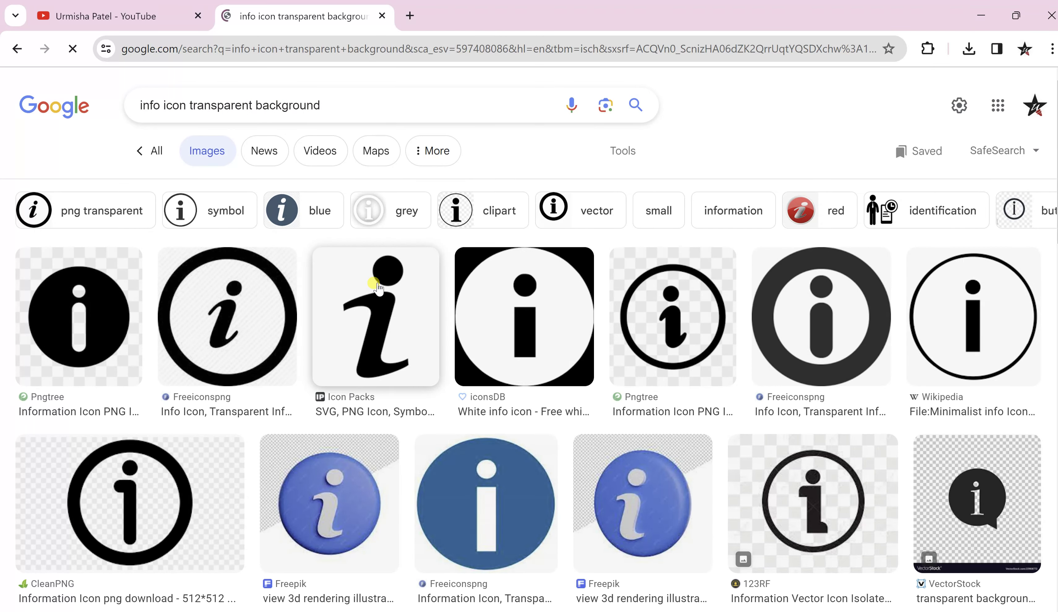
pyautogui.scroll(-5, 462, 501)
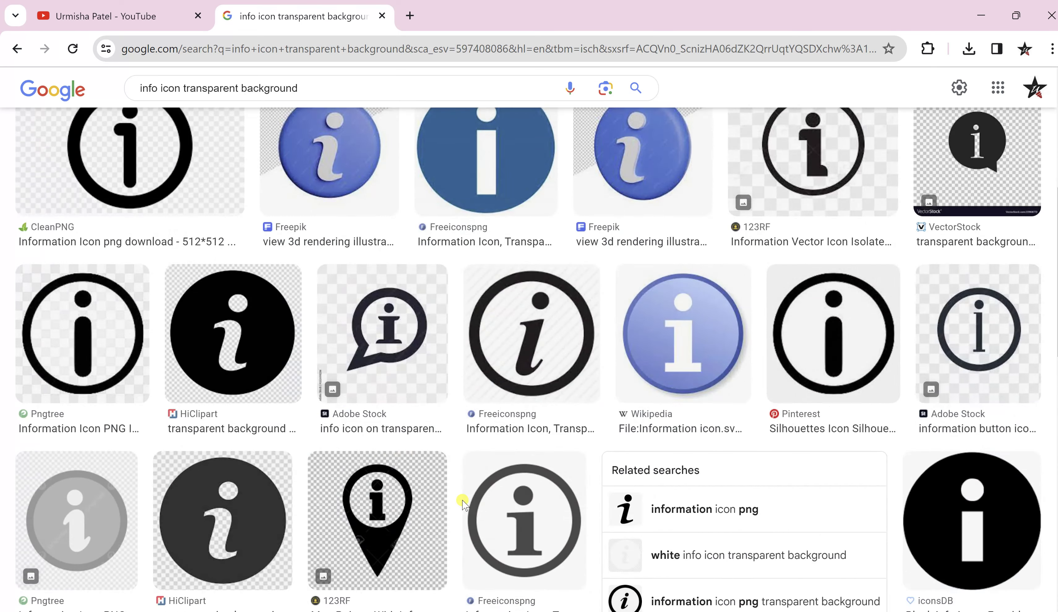
pyautogui.scroll(-2, 463, 503)
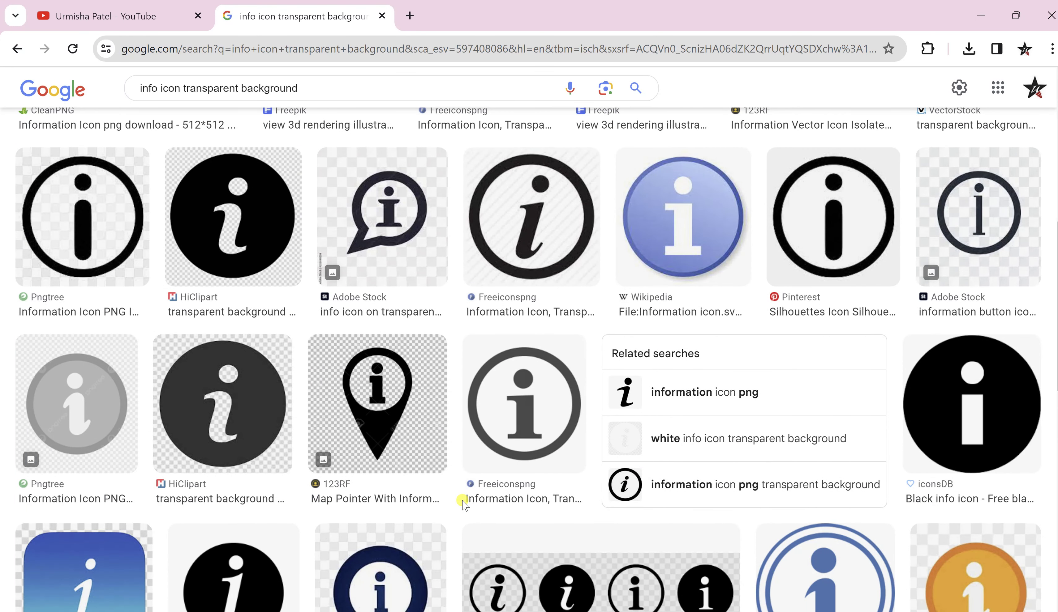
pyautogui.scroll(-8, 462, 503)
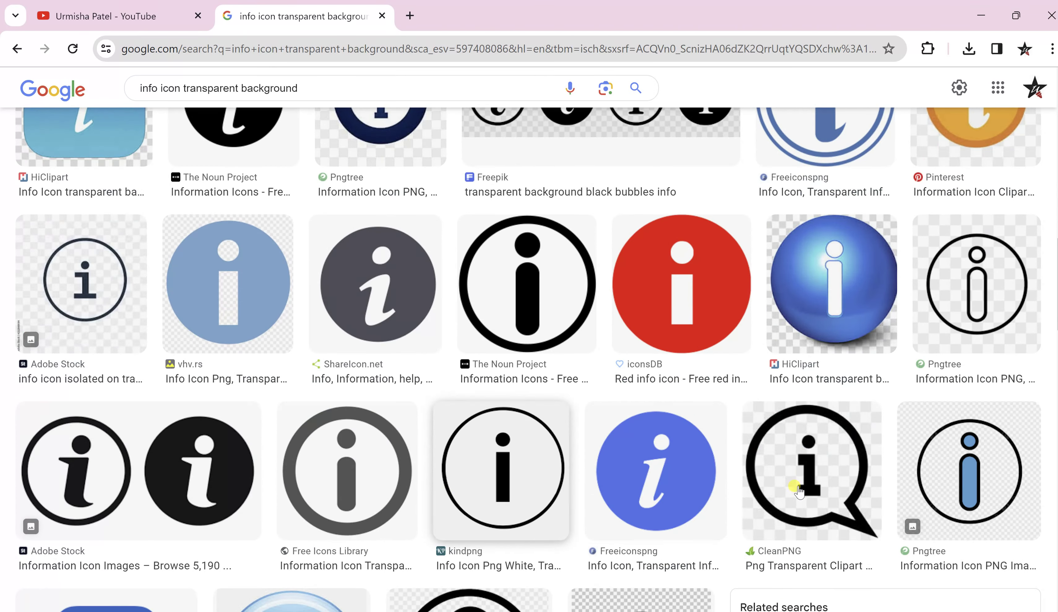
# Step: Save the red iconsDB info icon as the PNG 'images' in Downloaded Pics
pyautogui.click(706, 287)
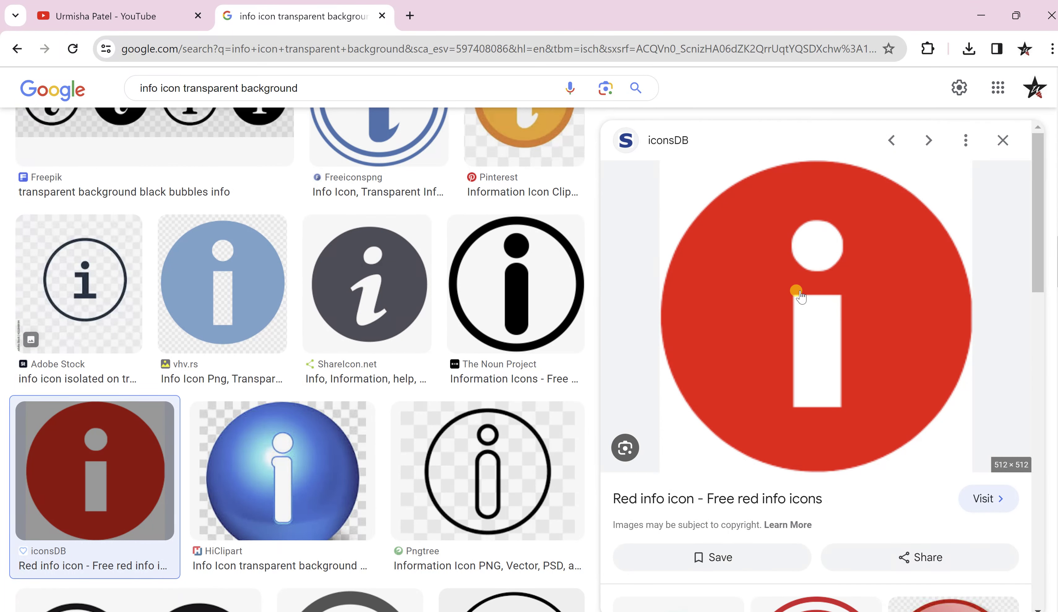
pyautogui.rightClick(800, 294)
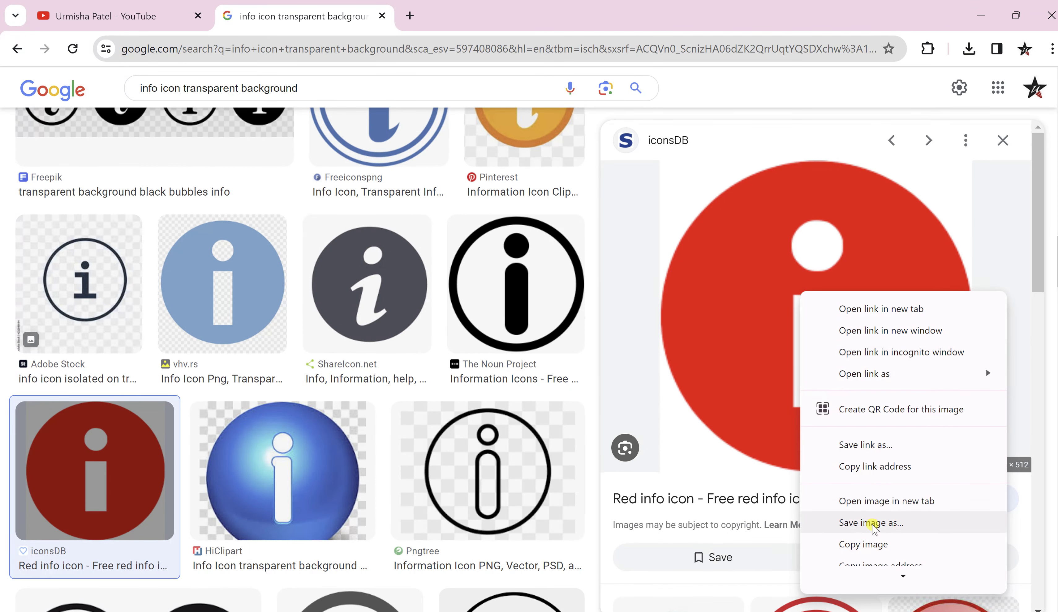
pyautogui.click(871, 524)
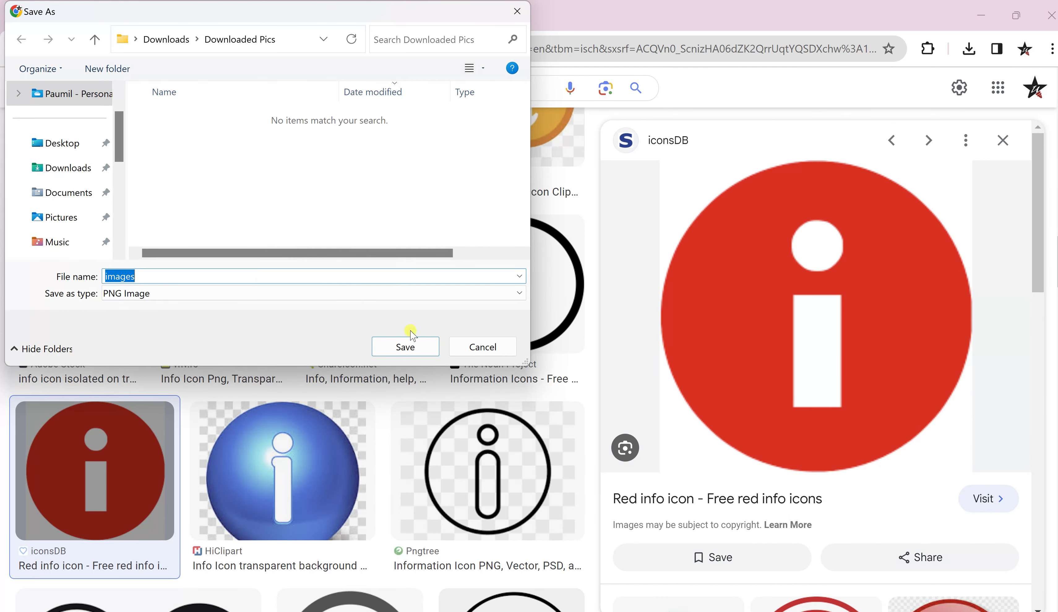
pyautogui.click(406, 347)
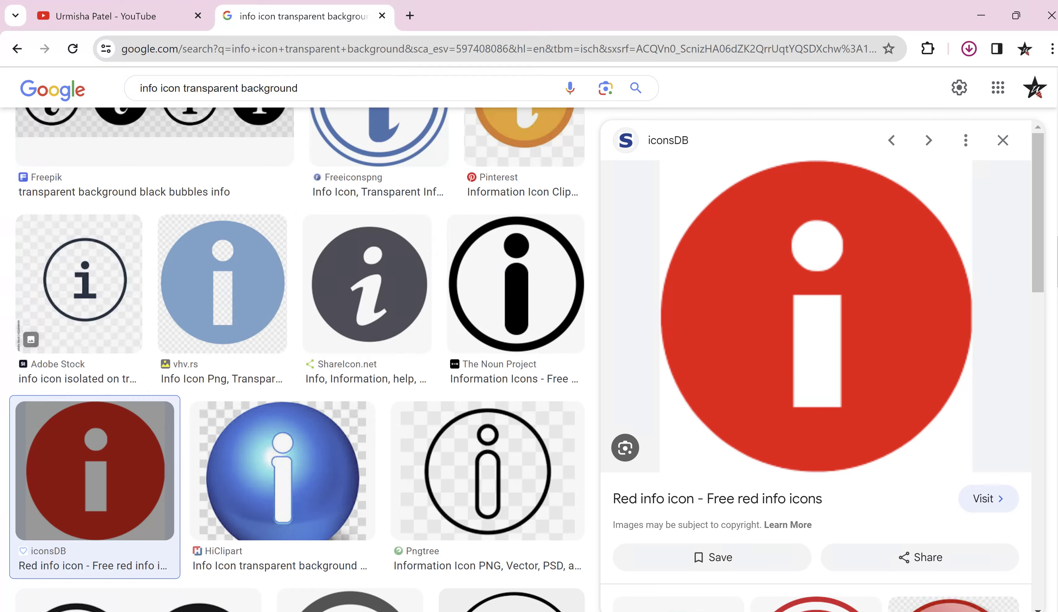
# Step: Select the downloaded red icon file 'images' in Downloaded Pics
pyautogui.moveTo(367, 587)
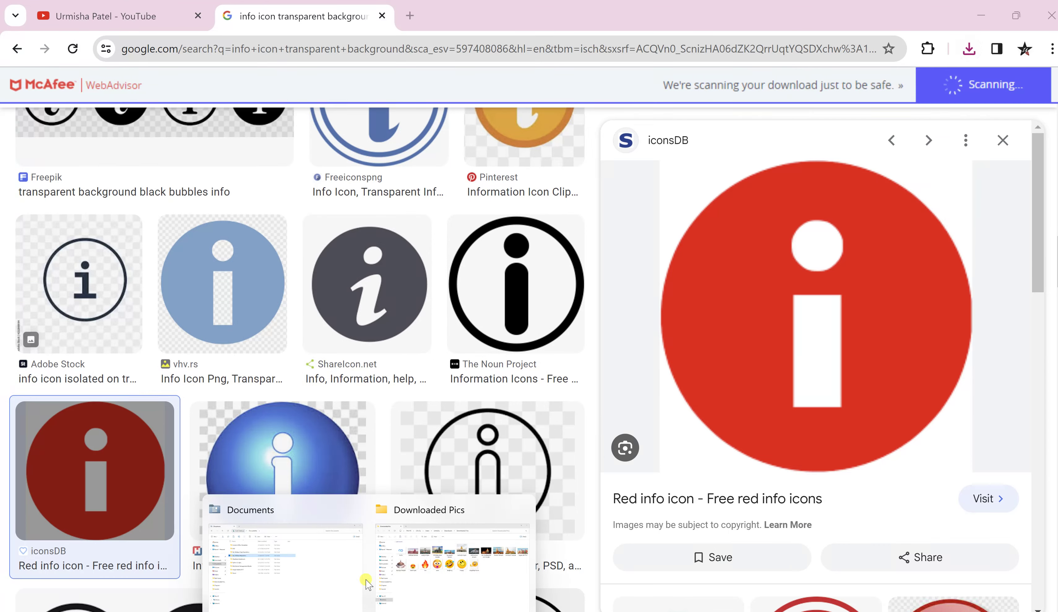
pyautogui.click(441, 565)
pyautogui.click(285, 204)
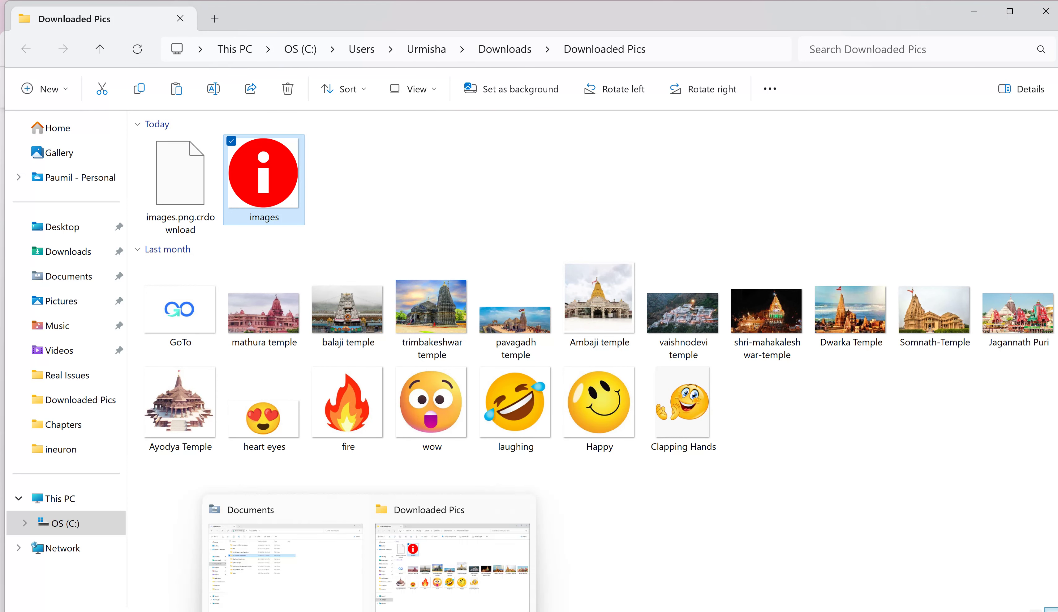
# Step: Paste the icon into My Tableau Repository > Shapes > Info and return to Tableau
pyautogui.moveTo(300, 575)
pyautogui.click(328, 546)
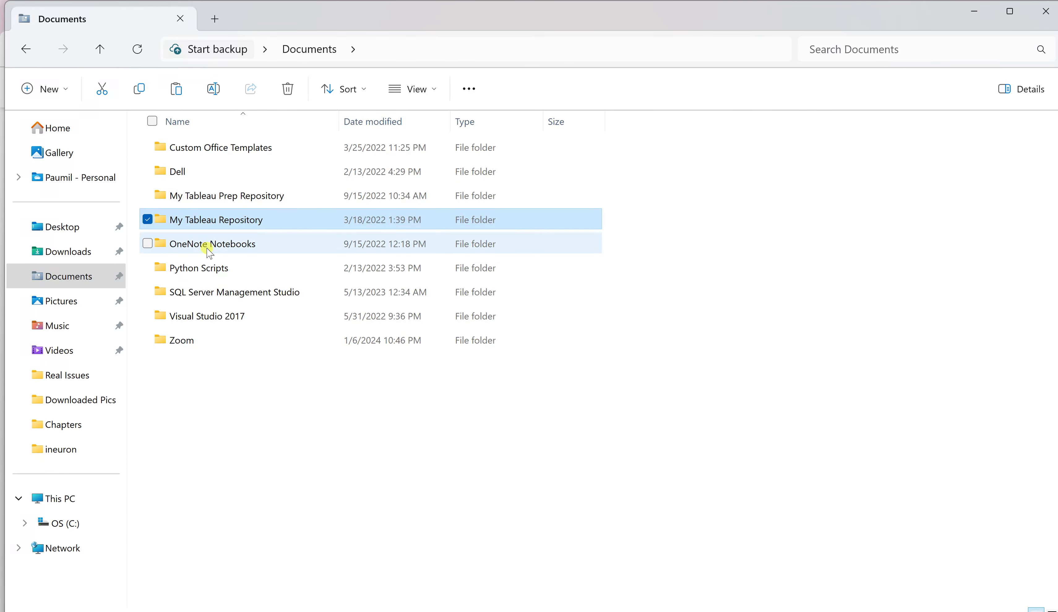
pyautogui.doubleClick(221, 220)
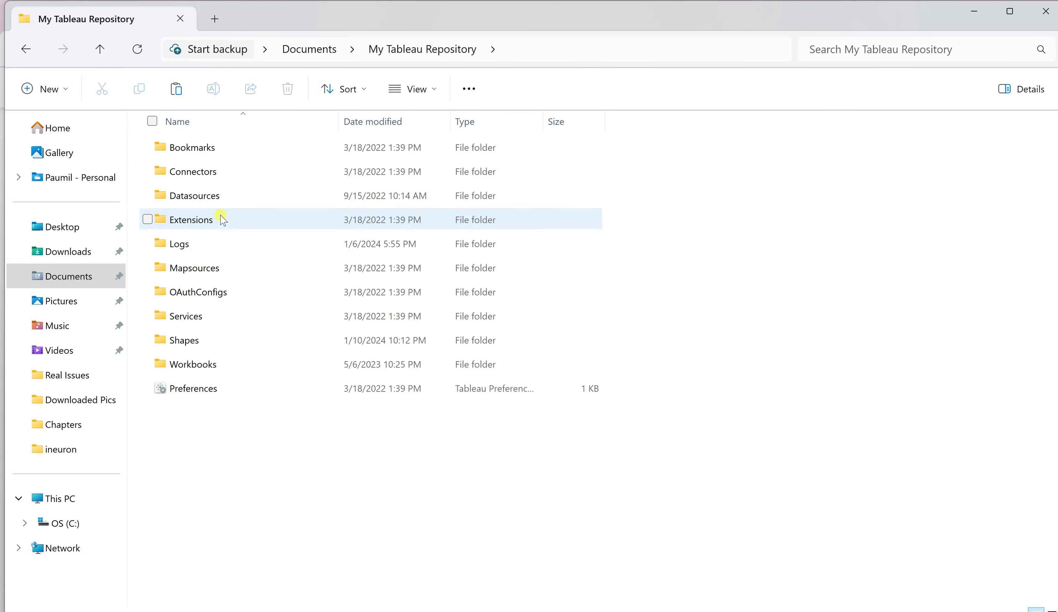
pyautogui.click(200, 341)
pyautogui.doubleClick(201, 341)
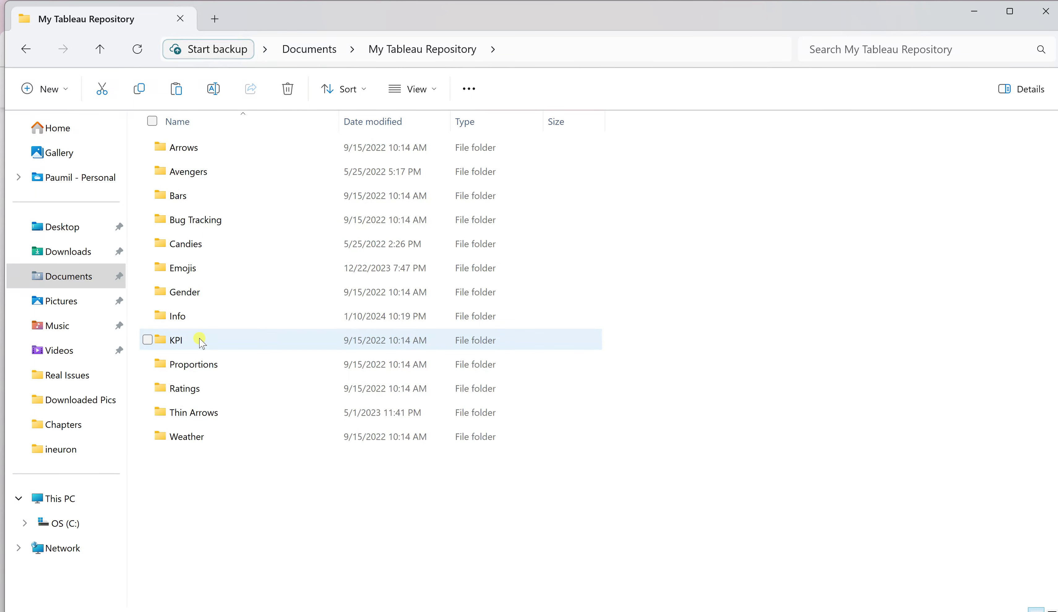
pyautogui.click(204, 320)
pyautogui.doubleClick(205, 320)
pyautogui.hotkey('ctrl', 'v')
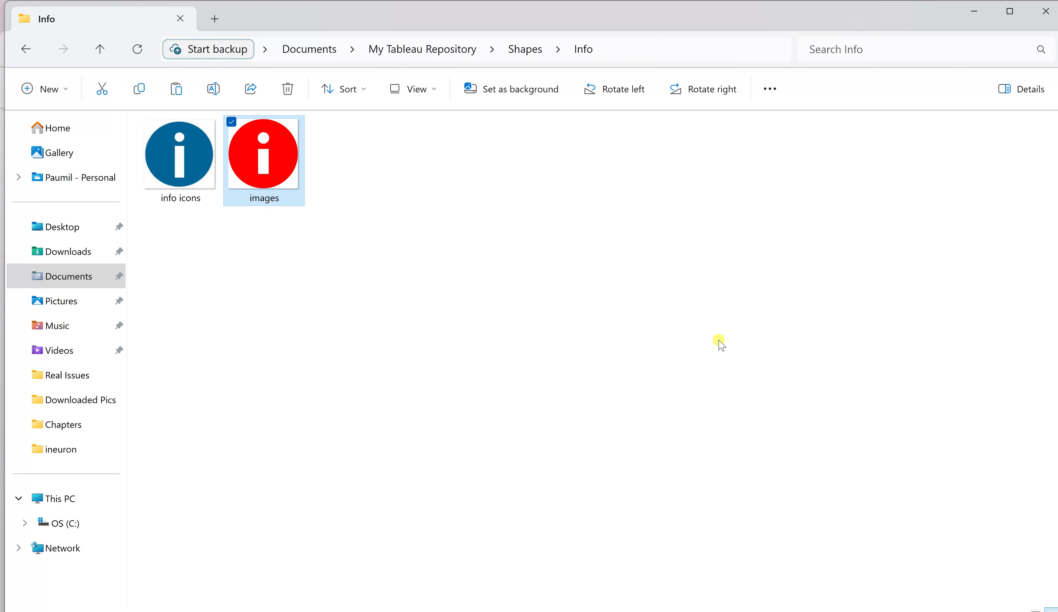
pyautogui.hotkey('alt', 'Tab')
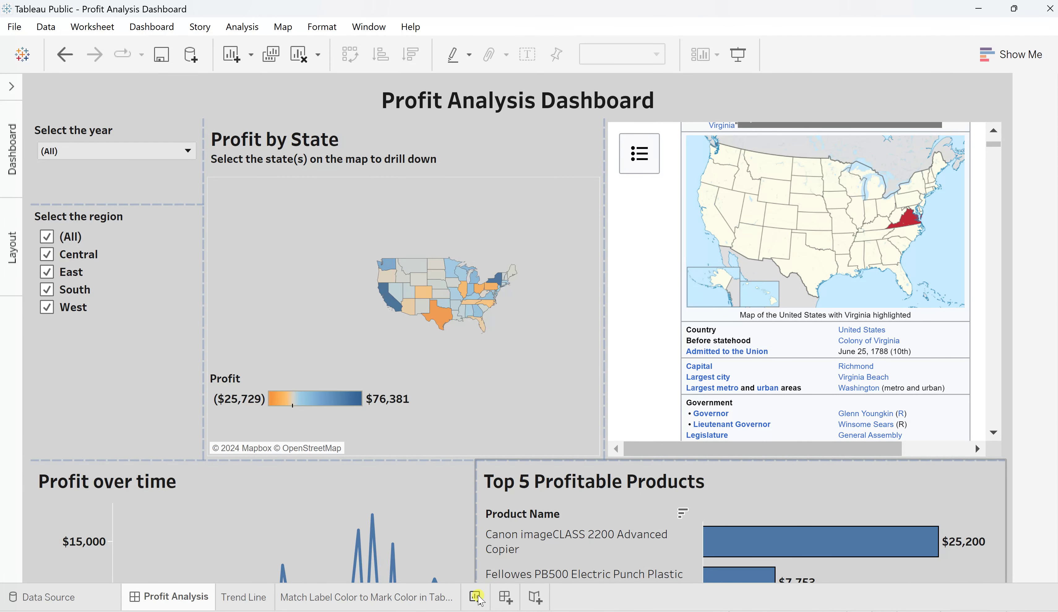
# Step: Create Sheet 6 with CNT(Migrated Data) on Rows drawn as a Shape mark
pyautogui.click(477, 597)
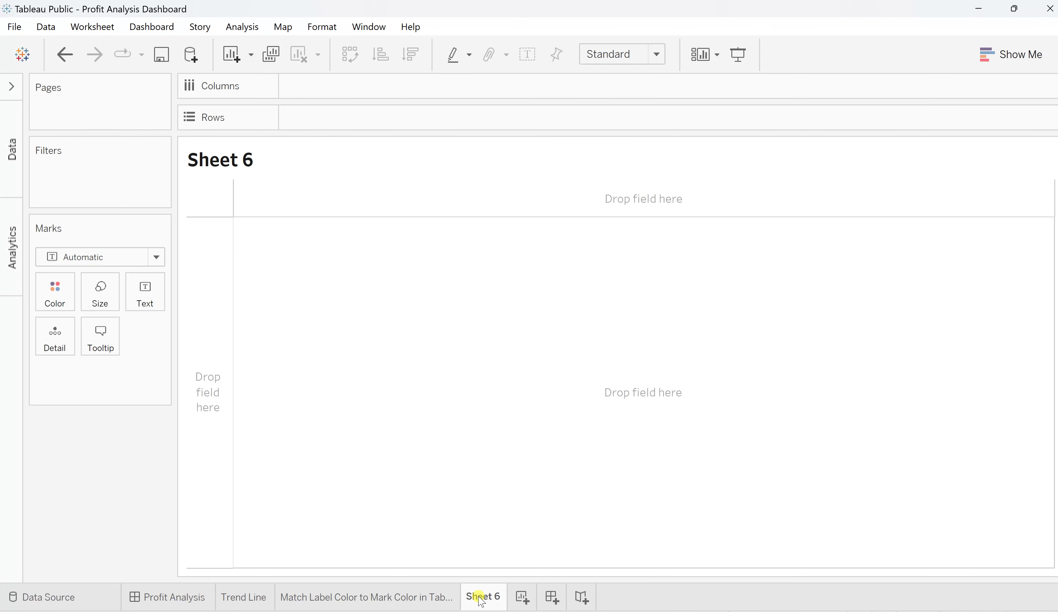
pyautogui.click(11, 87)
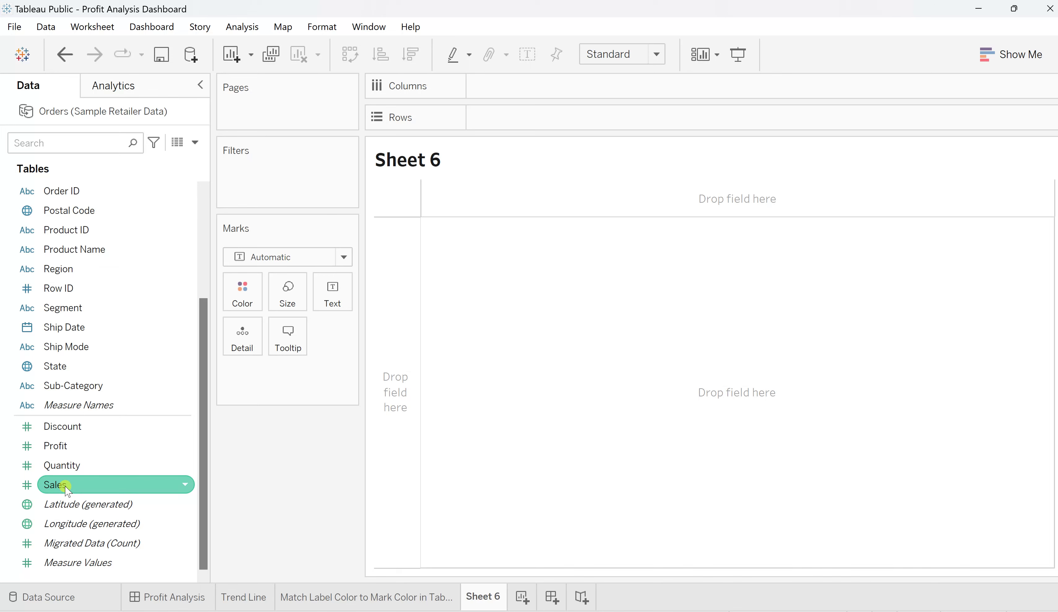
pyautogui.doubleClick(76, 544)
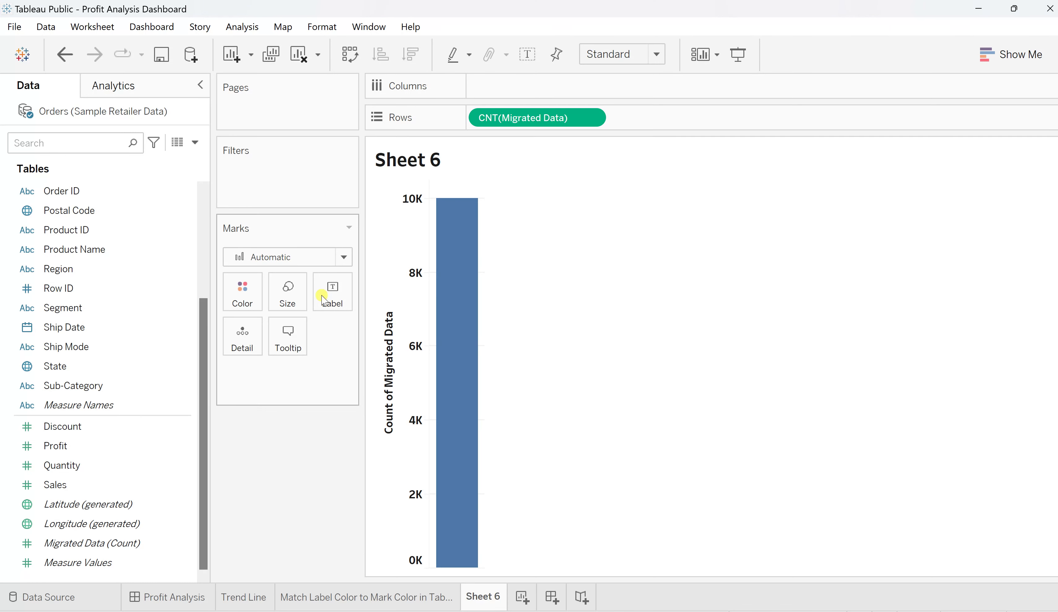
pyautogui.click(266, 258)
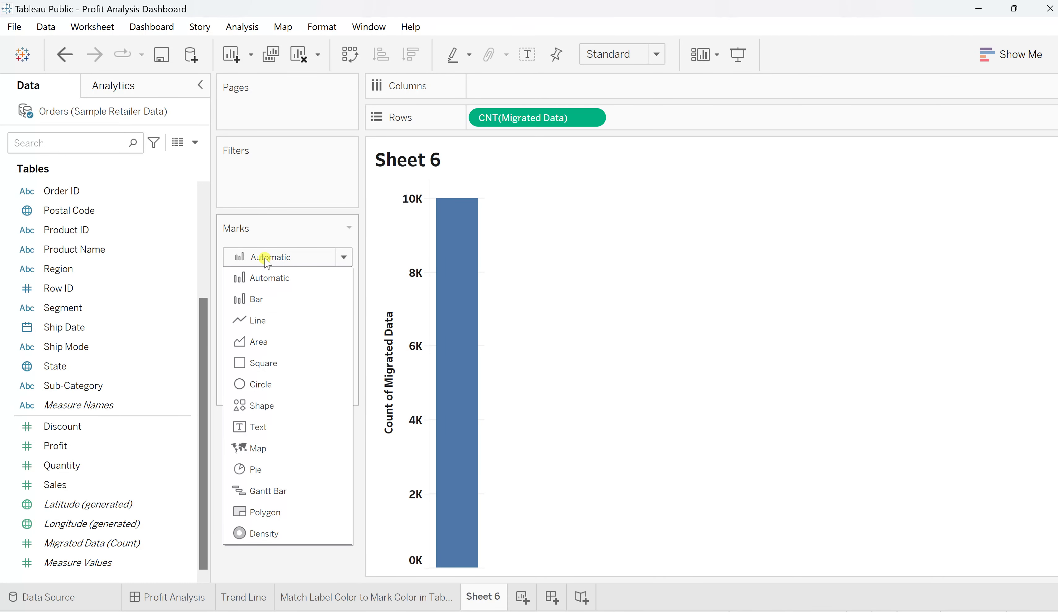
pyautogui.click(266, 406)
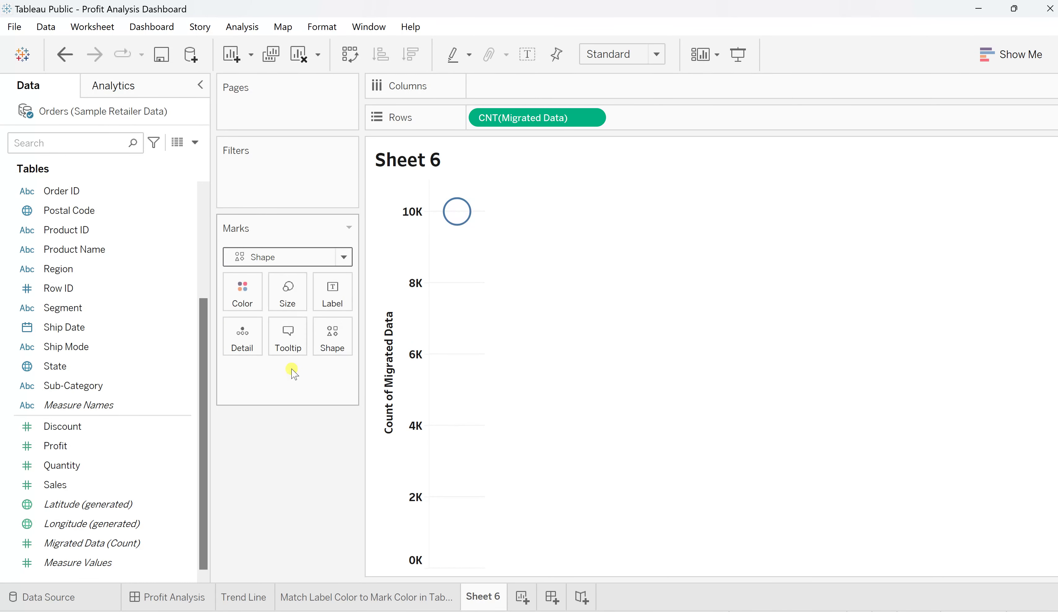
# Step: Reload shapes and assign the red info icon from the Info palette to Sheet 6's mark
pyautogui.moveTo(484, 203)
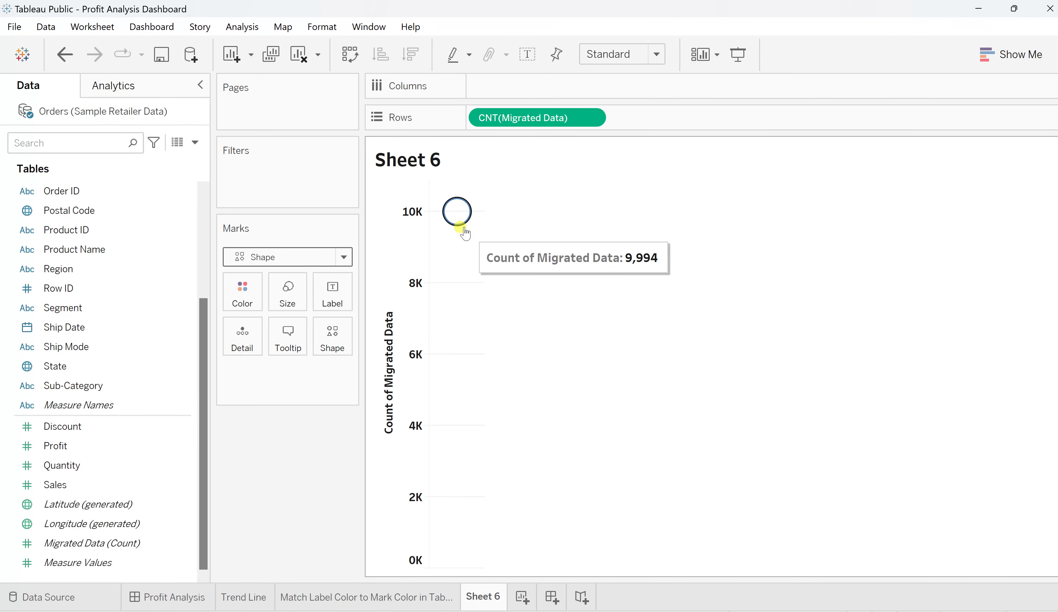
pyautogui.click(332, 348)
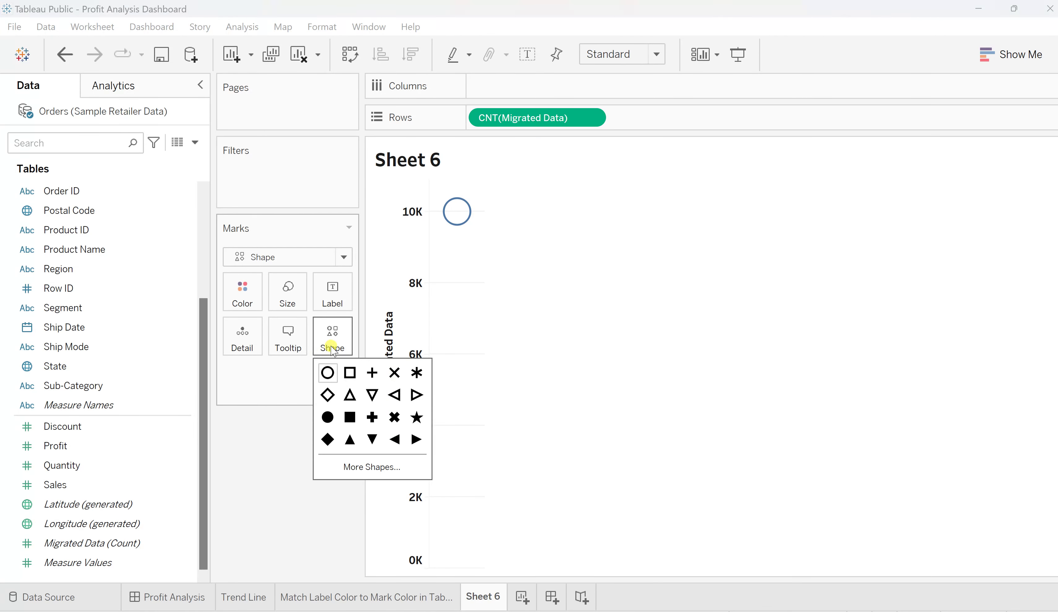
pyautogui.click(364, 466)
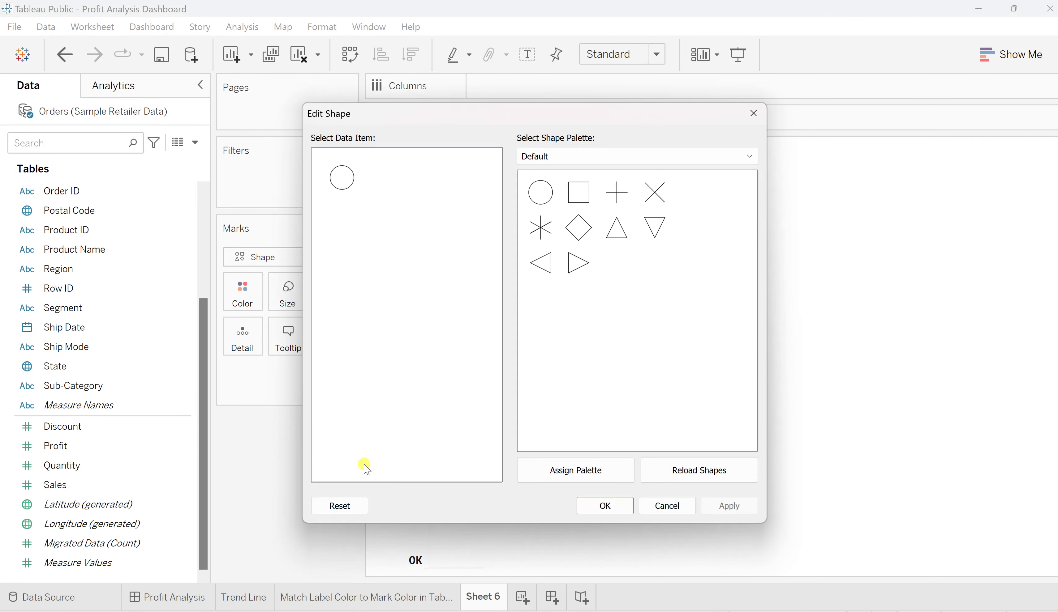
pyautogui.click(675, 470)
pyautogui.click(576, 158)
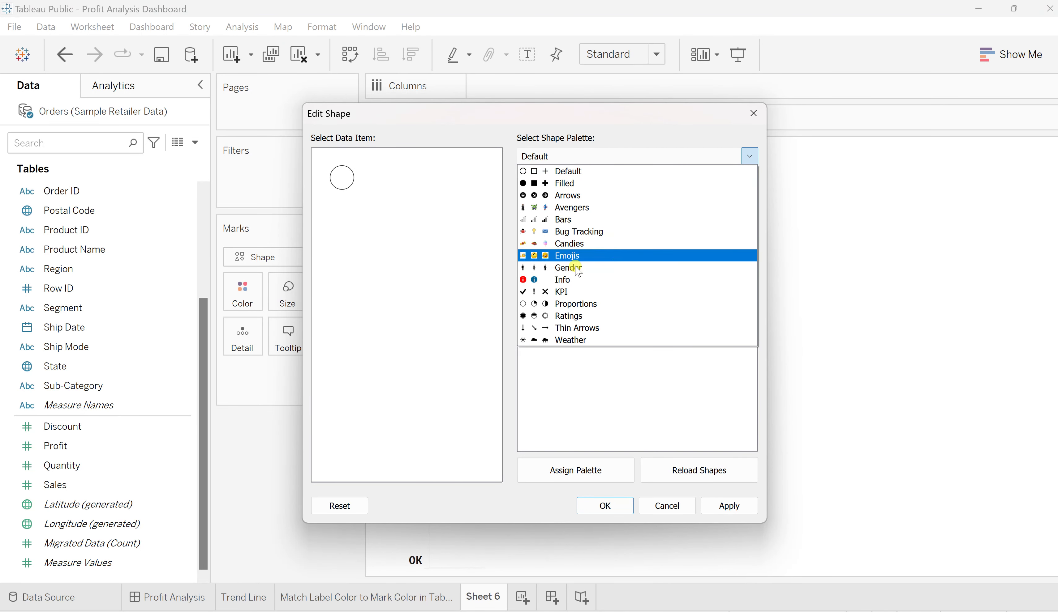
pyautogui.click(567, 280)
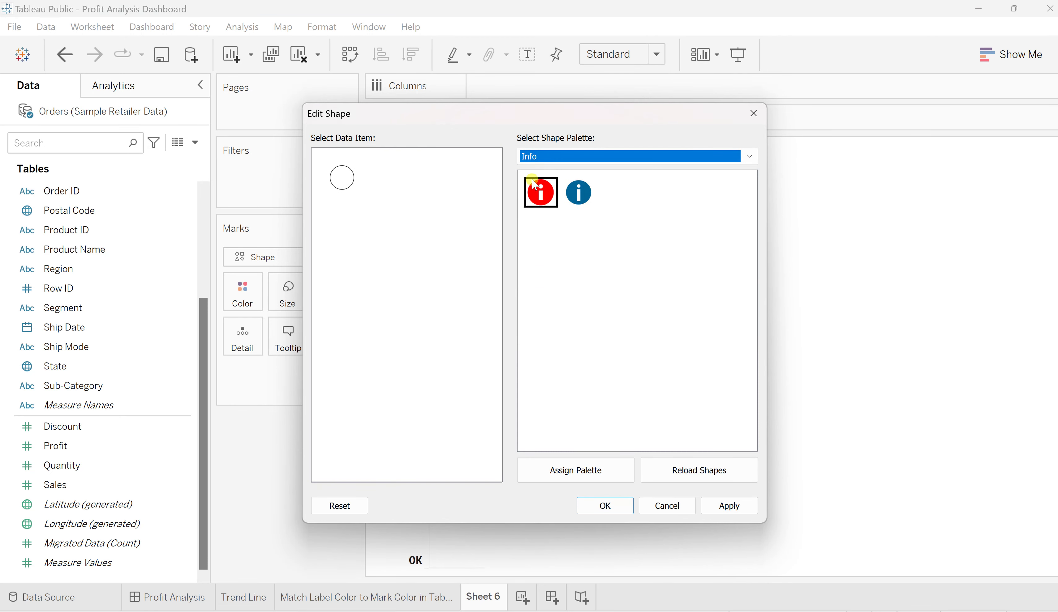
pyautogui.click(541, 196)
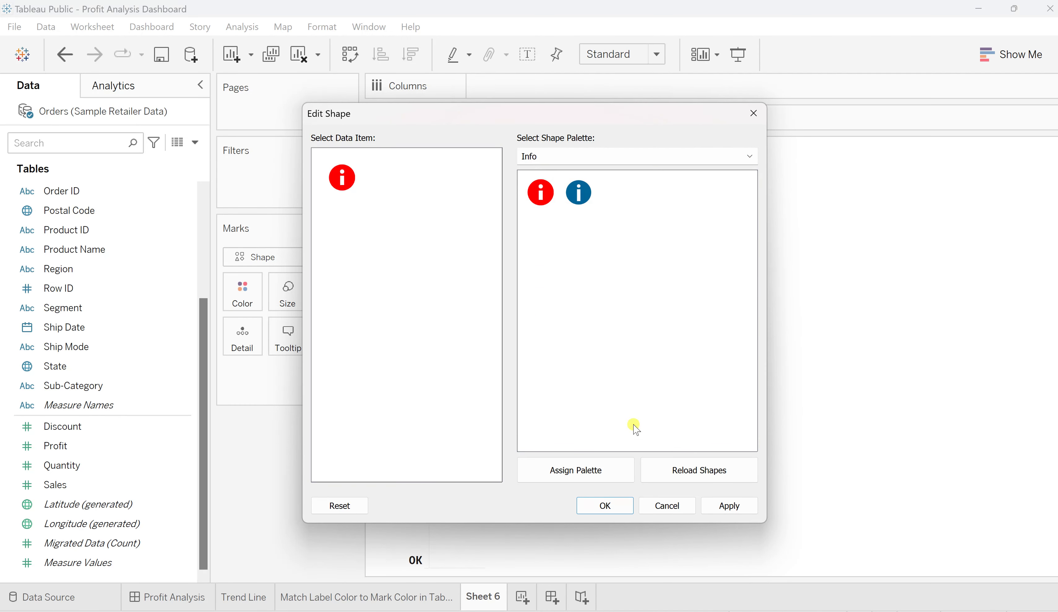
pyautogui.click(726, 506)
pyautogui.click(604, 506)
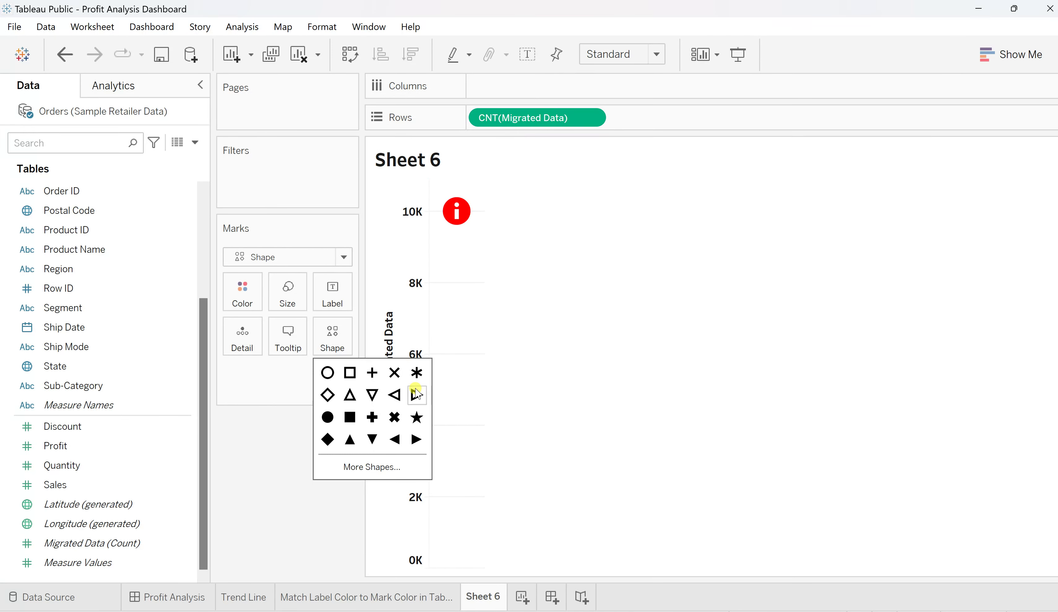
# Step: Hide the CNT(Migrated Data) axis header on Sheet 6
pyautogui.click(590, 119)
pyautogui.click(503, 223)
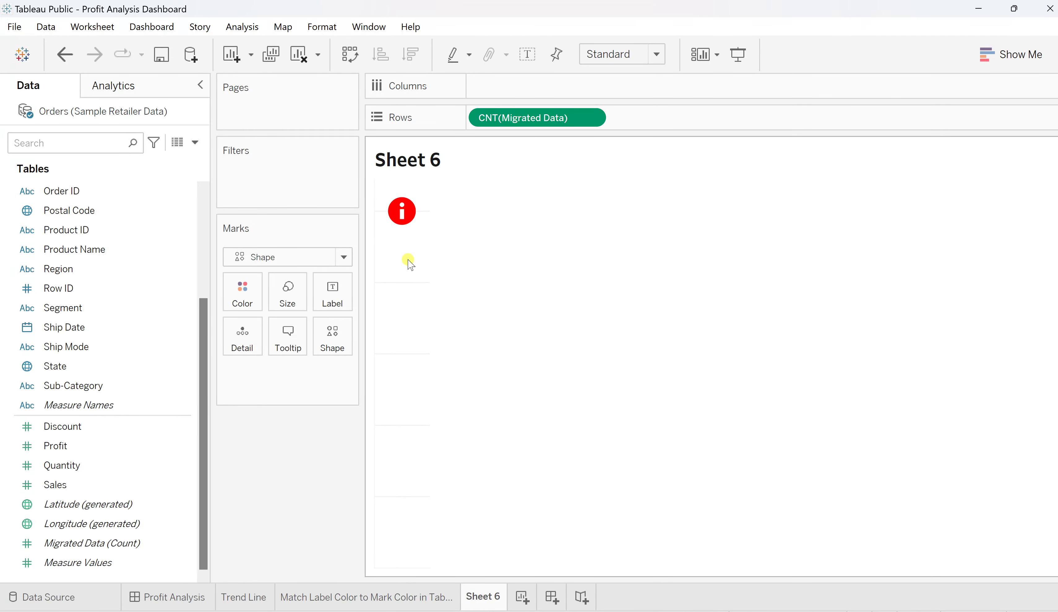
pyautogui.rightClick(407, 353)
pyautogui.click(441, 423)
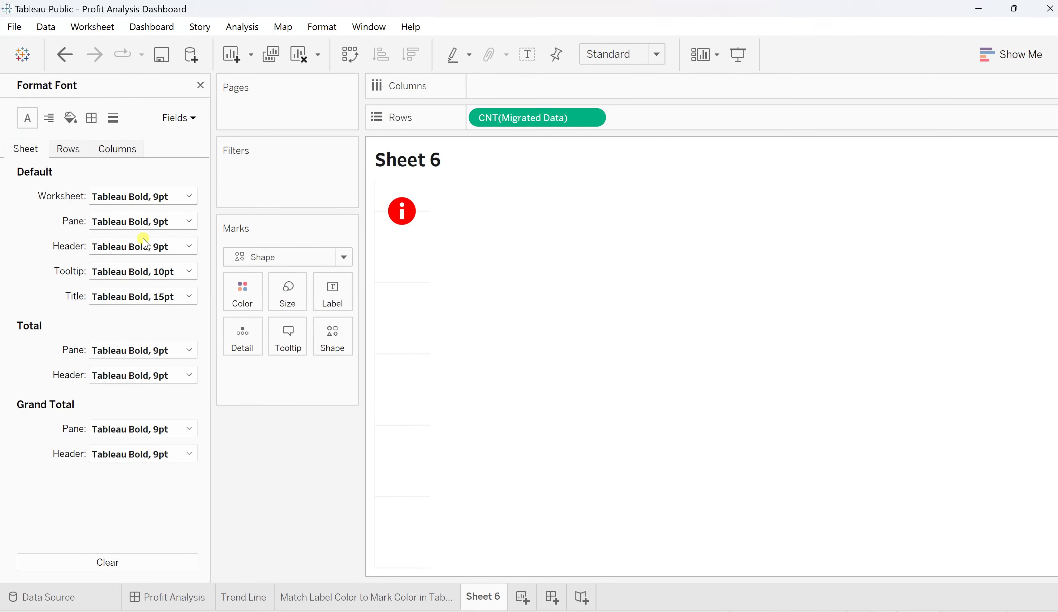
# Step: Set Axis Rulers, Axis Ticks and Zero Lines to None in the sheet's line formatting
pyautogui.click(115, 121)
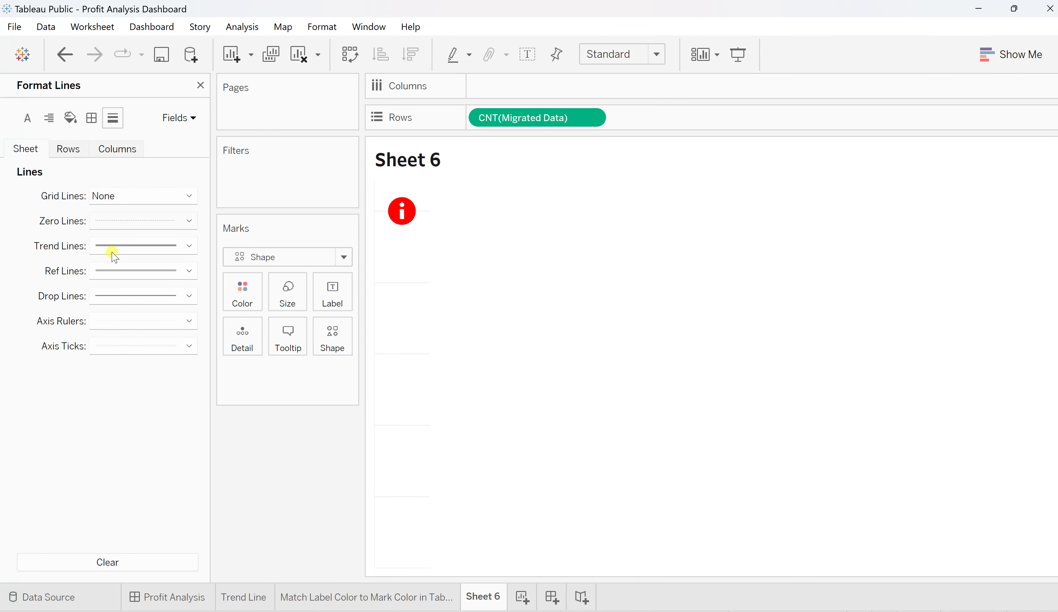
pyautogui.click(125, 333)
pyautogui.click(139, 346)
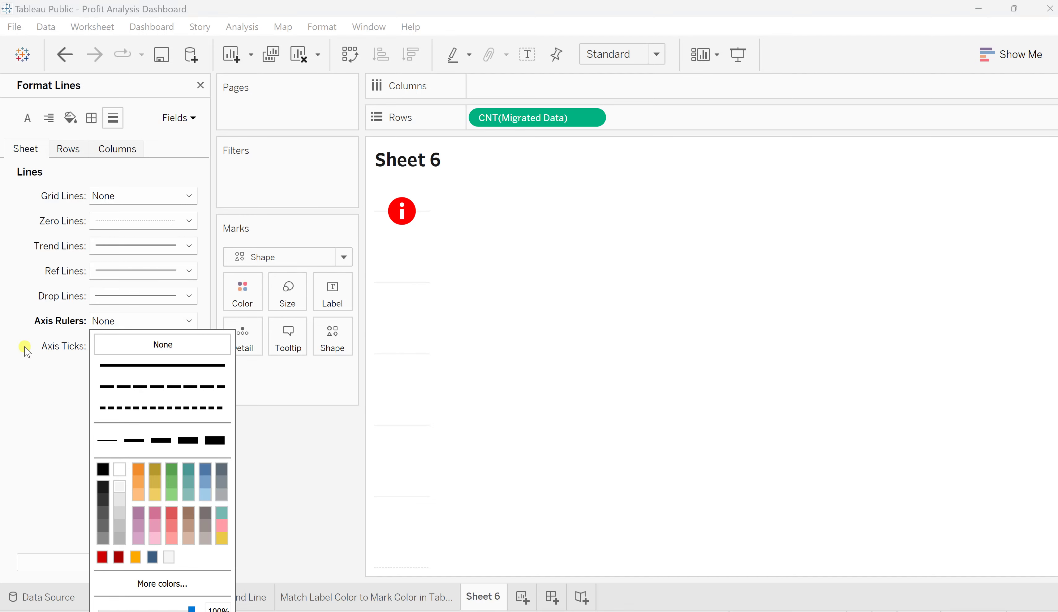
pyautogui.click(39, 368)
pyautogui.click(130, 346)
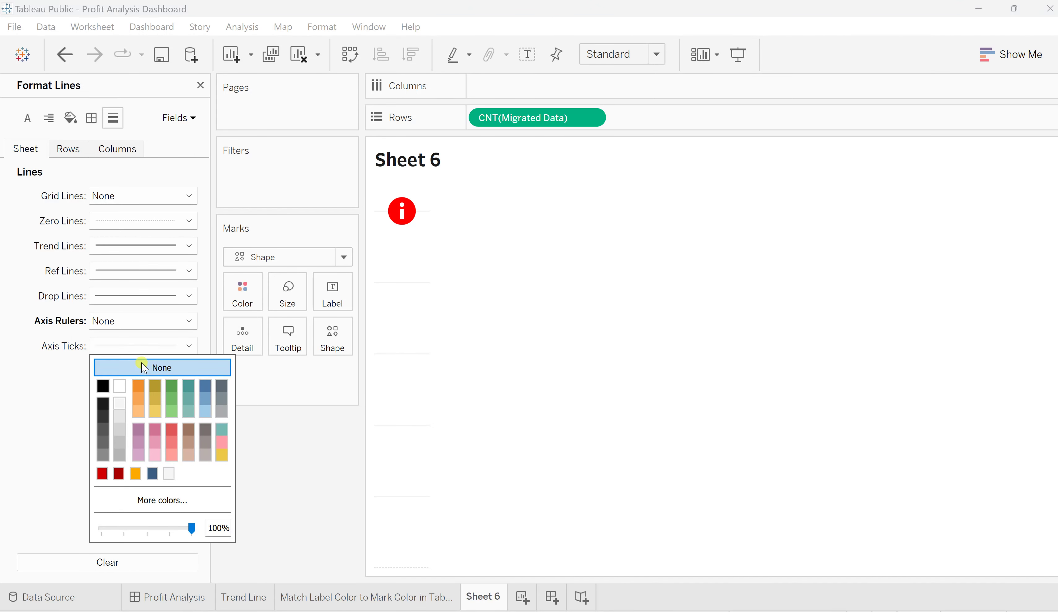
pyautogui.click(141, 364)
pyautogui.click(105, 221)
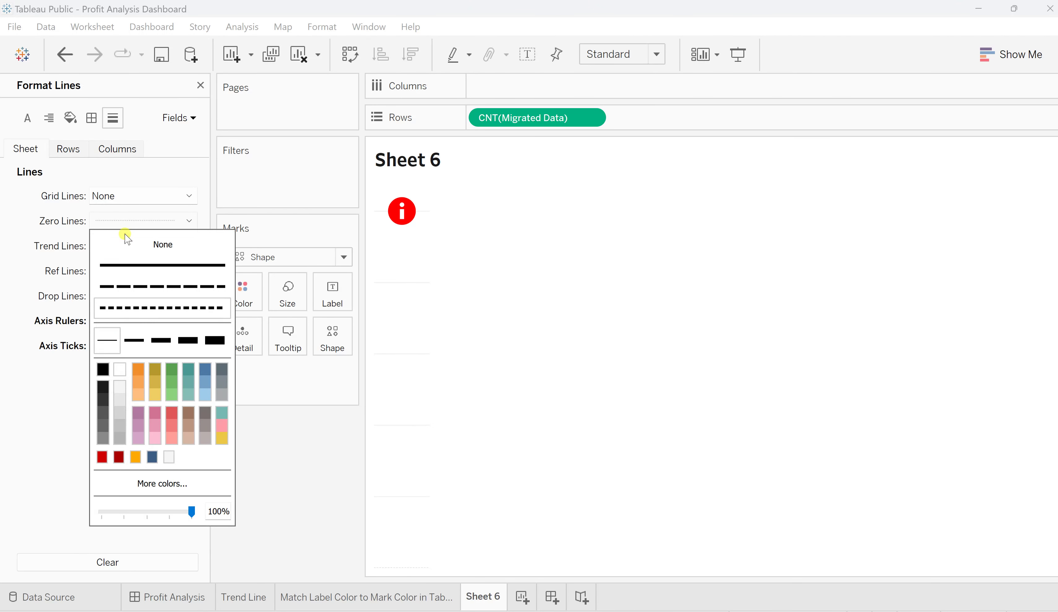
pyautogui.click(140, 248)
pyautogui.click(552, 307)
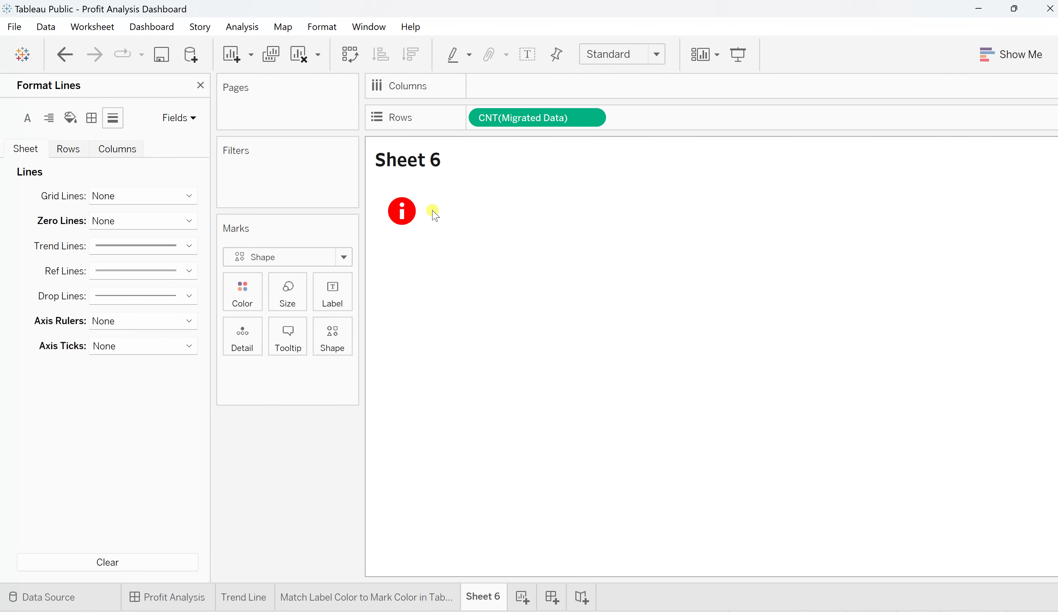
# Step: Narrow the pane's column and row around the info icon and reduce its mark size
pyautogui.moveTo(428, 211); pyautogui.dragTo(420, 211)
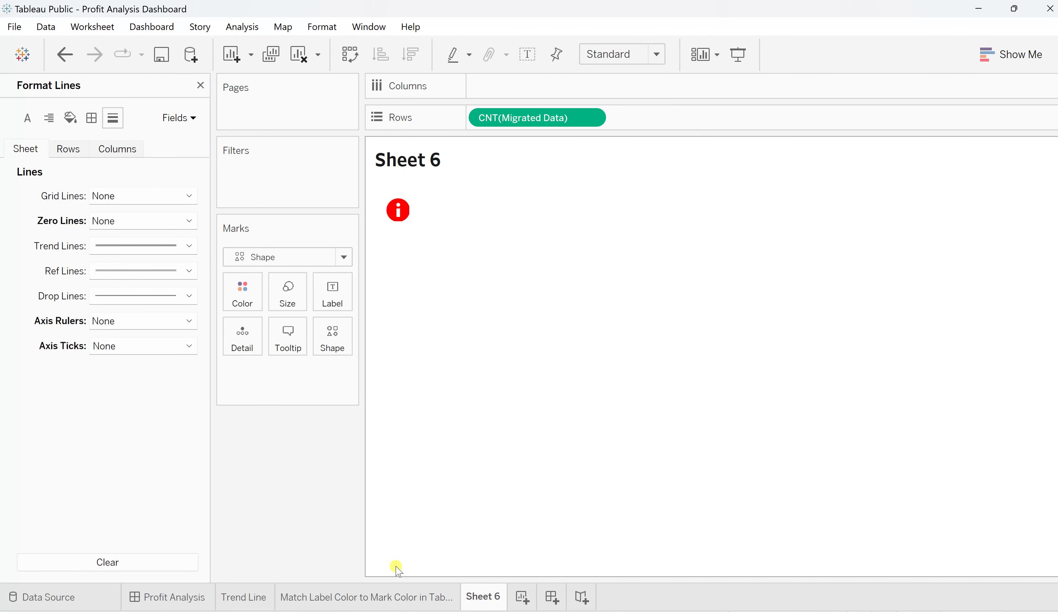
pyautogui.moveTo(395, 568); pyautogui.dragTo(398, 232)
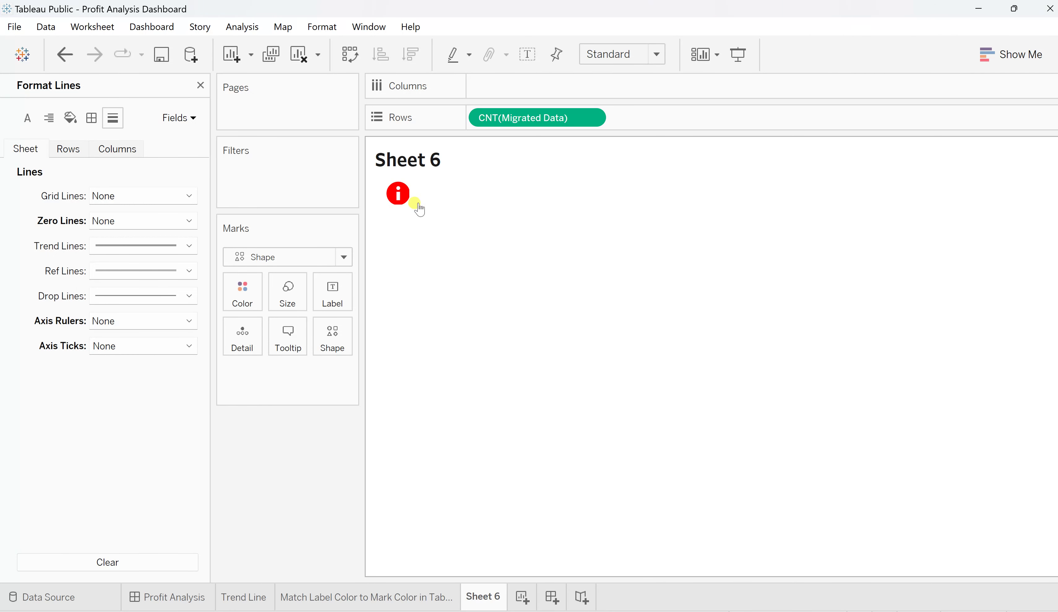
pyautogui.moveTo(418, 207)
pyautogui.moveTo(421, 205); pyautogui.dragTo(425, 206)
pyautogui.click(288, 293)
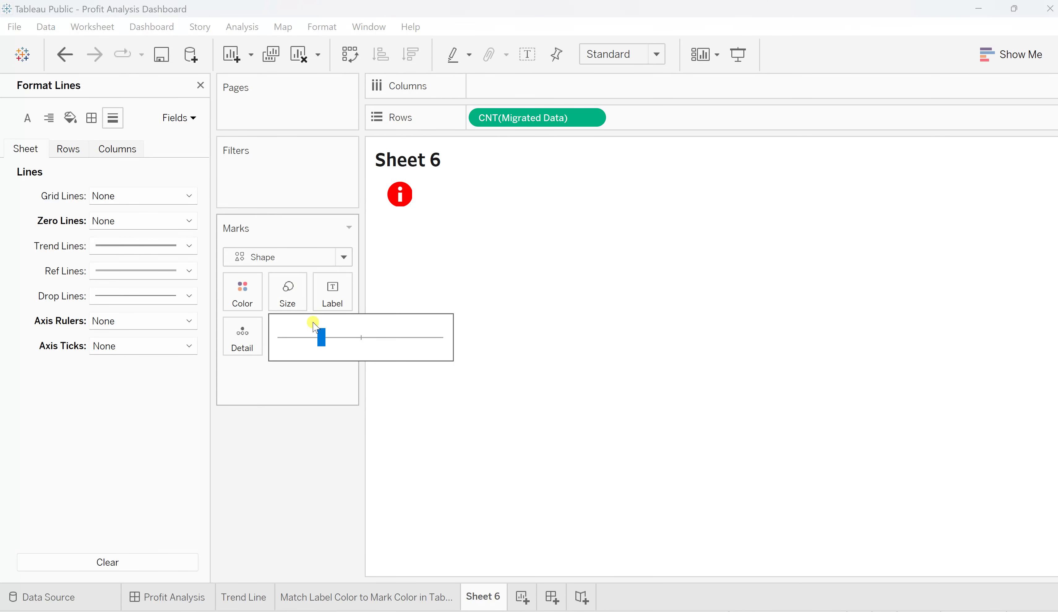
pyautogui.moveTo(320, 338); pyautogui.dragTo(315, 339)
# Step: Float Sheet 6 onto the Profit Analysis dashboard over the map
pyautogui.click(501, 242)
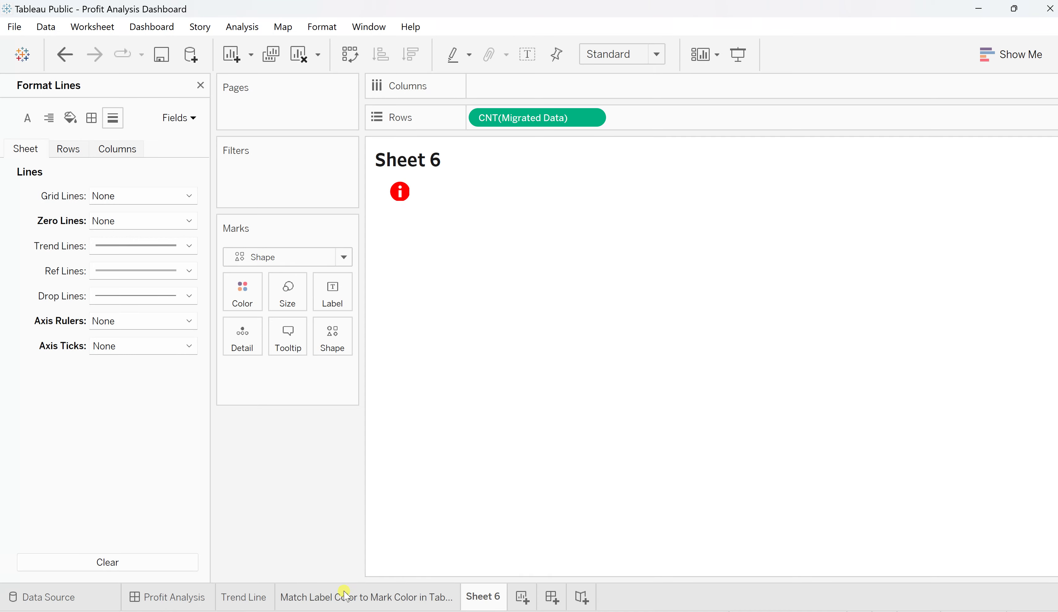
pyautogui.click(177, 595)
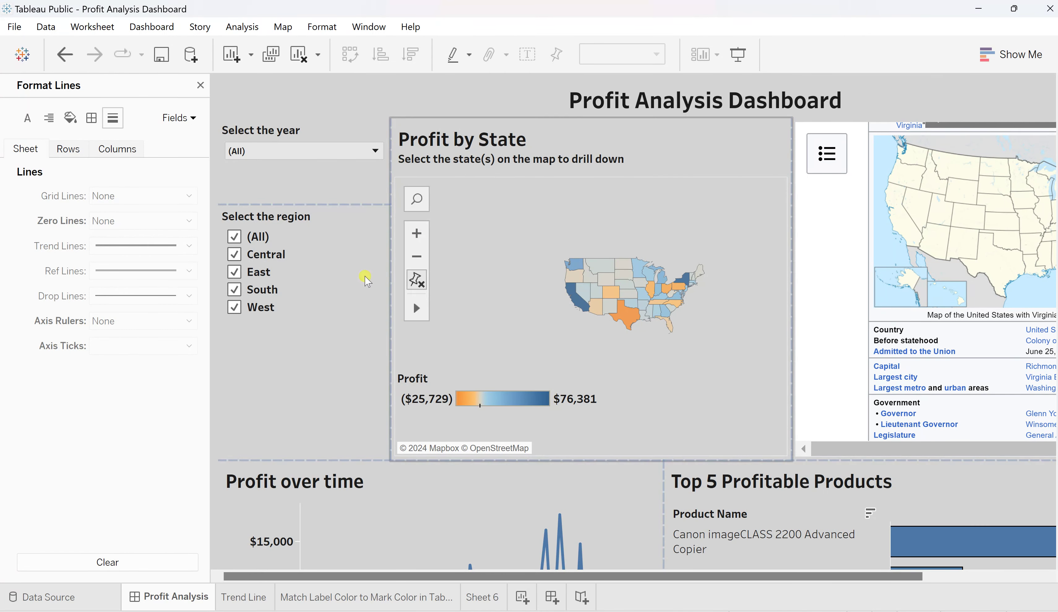
pyautogui.click(201, 85)
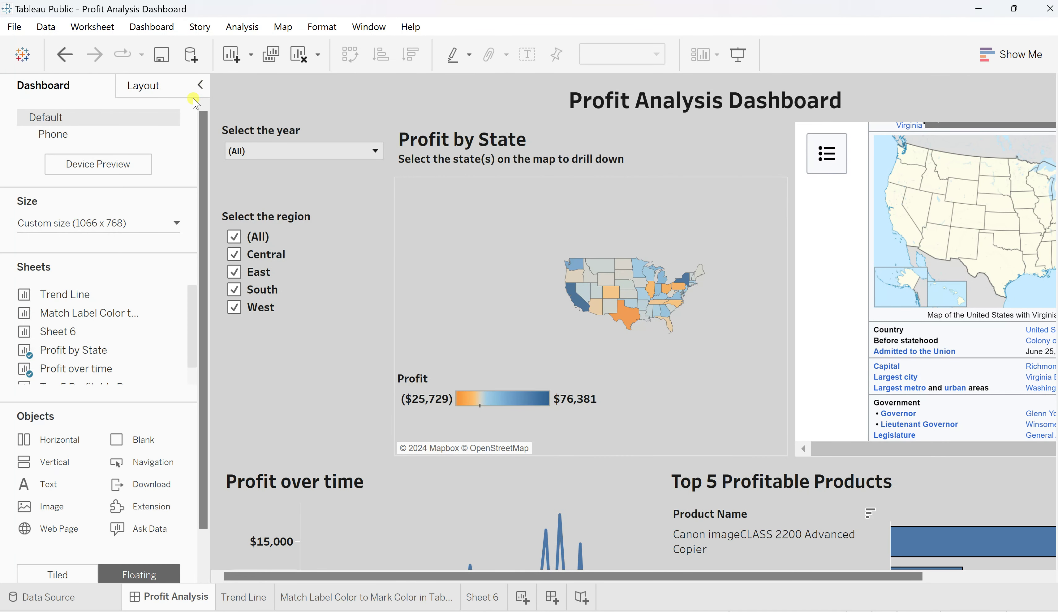
pyautogui.moveTo(45, 339)
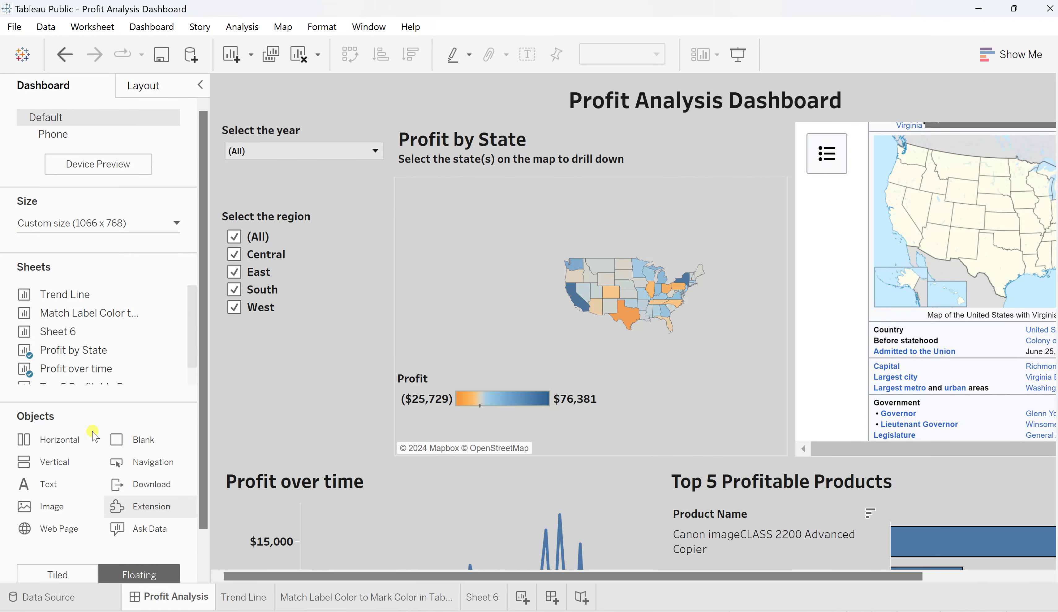
pyautogui.moveTo(54, 315)
pyautogui.moveTo(52, 331); pyautogui.dragTo(232, 339)
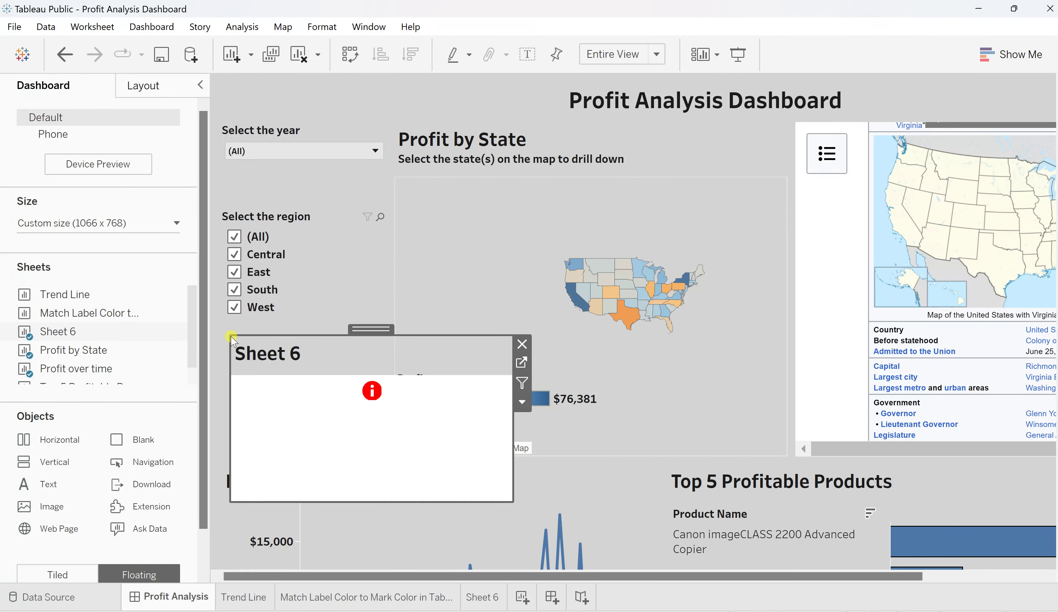
# Step: Hide the floating sheet's title and shrink it to a small box below the region filter
pyautogui.click(522, 404)
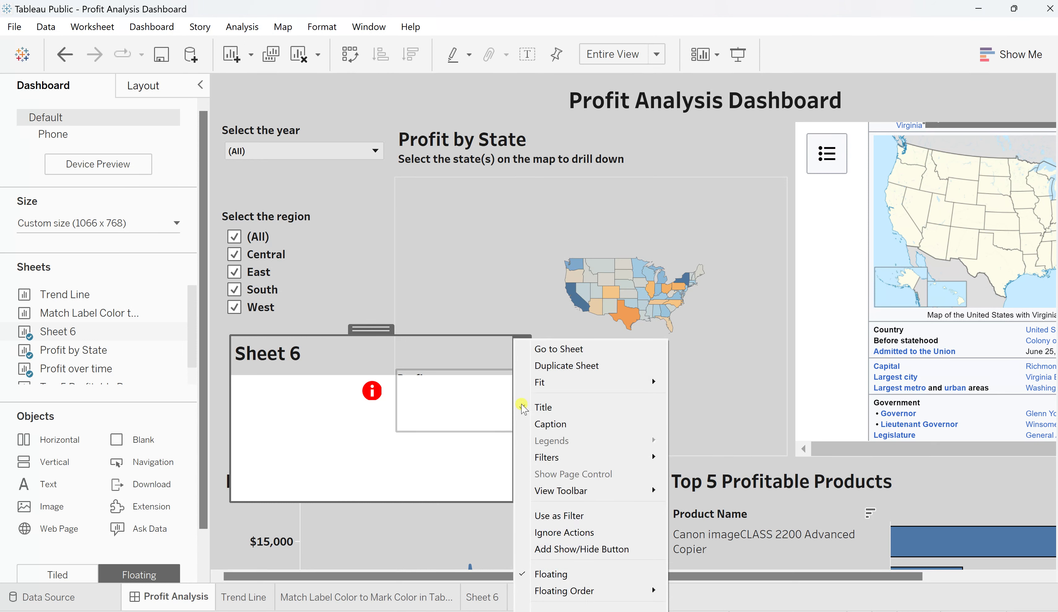
pyautogui.click(526, 404)
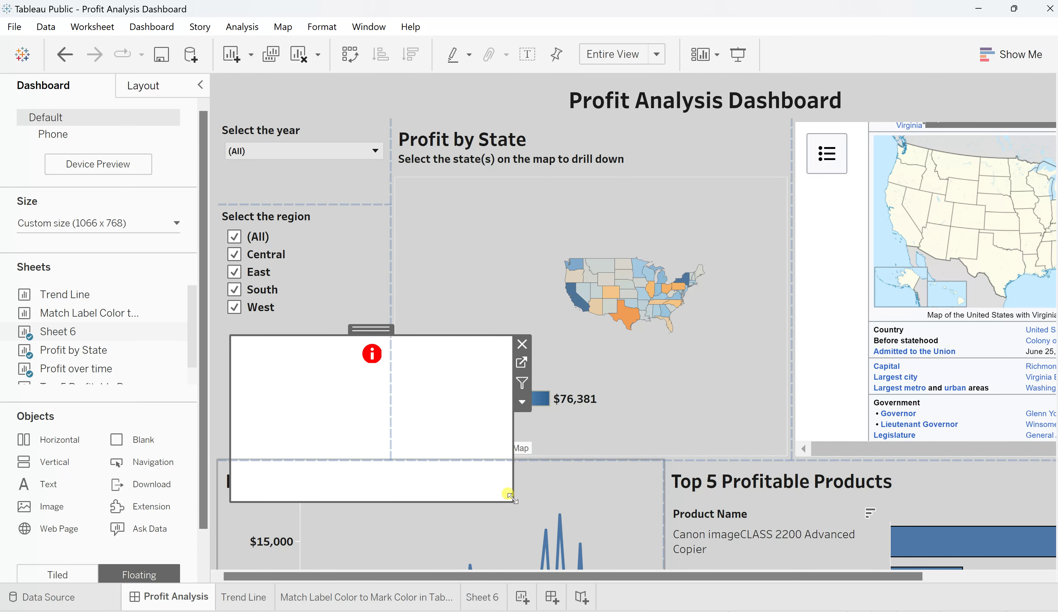
pyautogui.moveTo(509, 496); pyautogui.dragTo(267, 366)
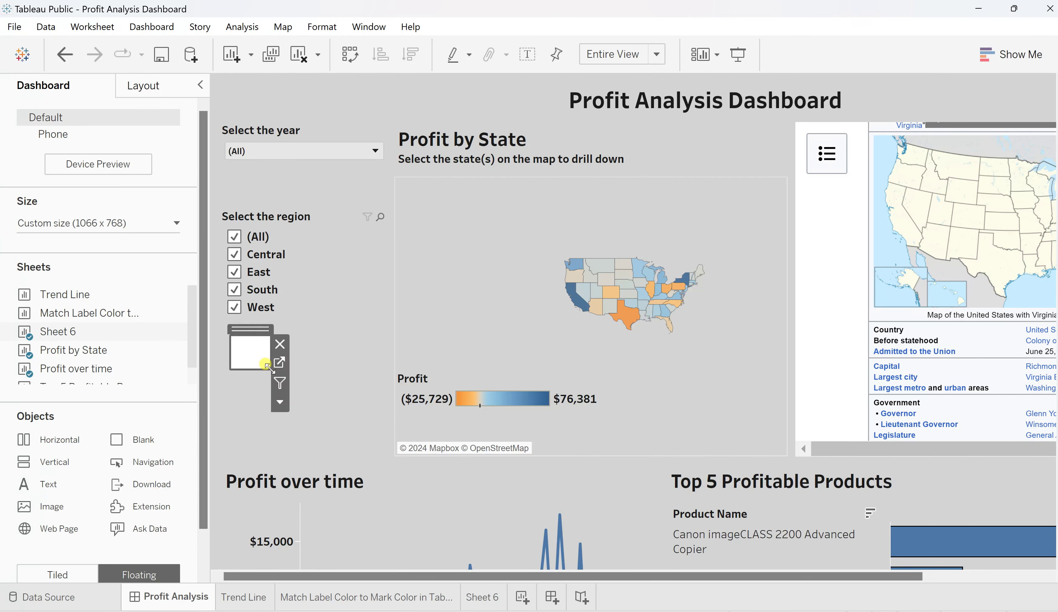
# Step: Set the floating Sheet 6 fit to Entire View, then deselect it on the dashboard
pyautogui.click(278, 402)
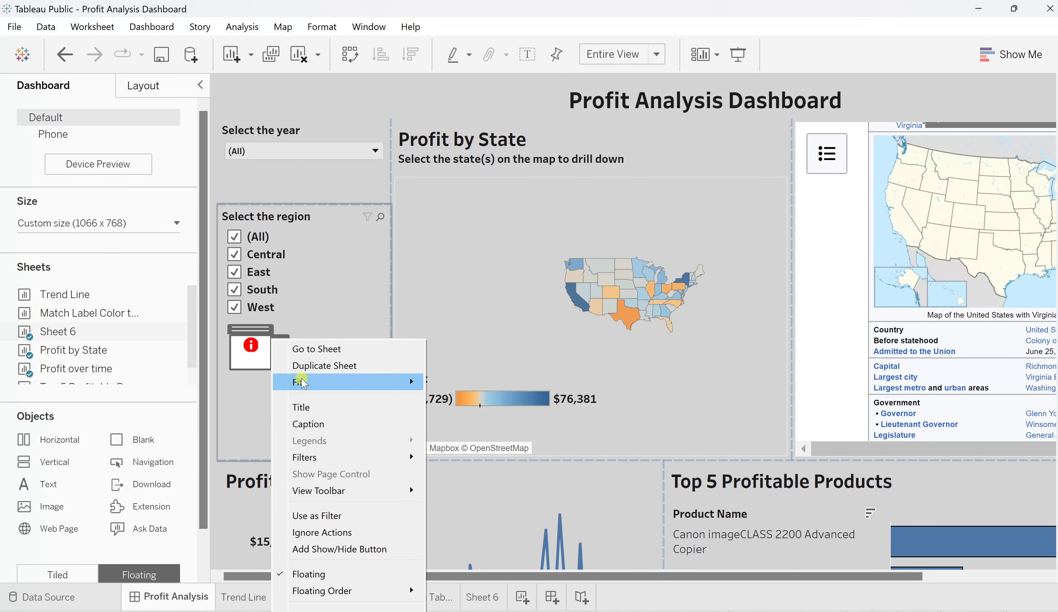
pyautogui.moveTo(303, 382)
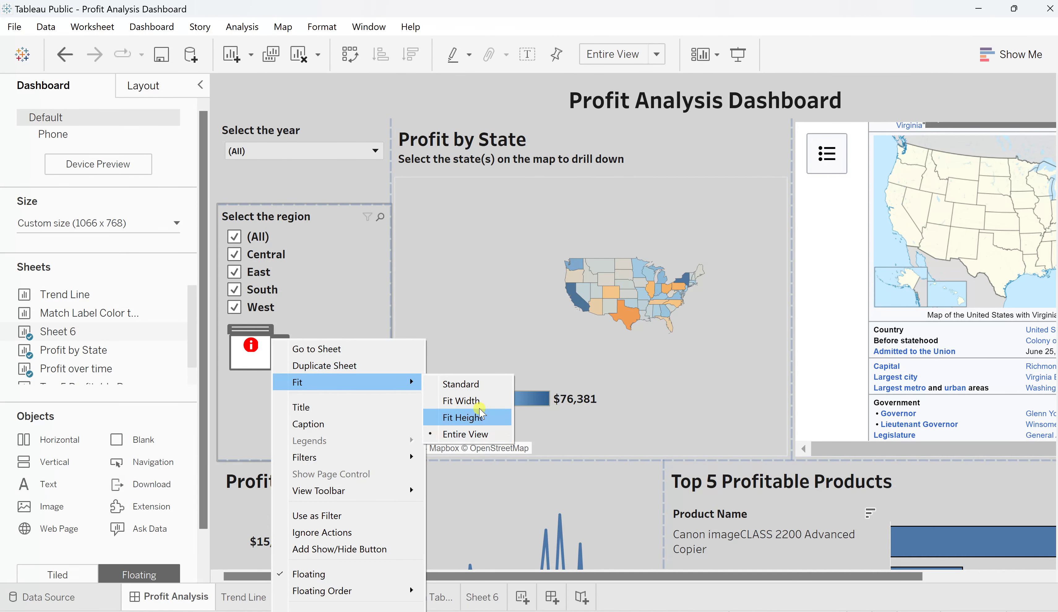
pyautogui.click(464, 401)
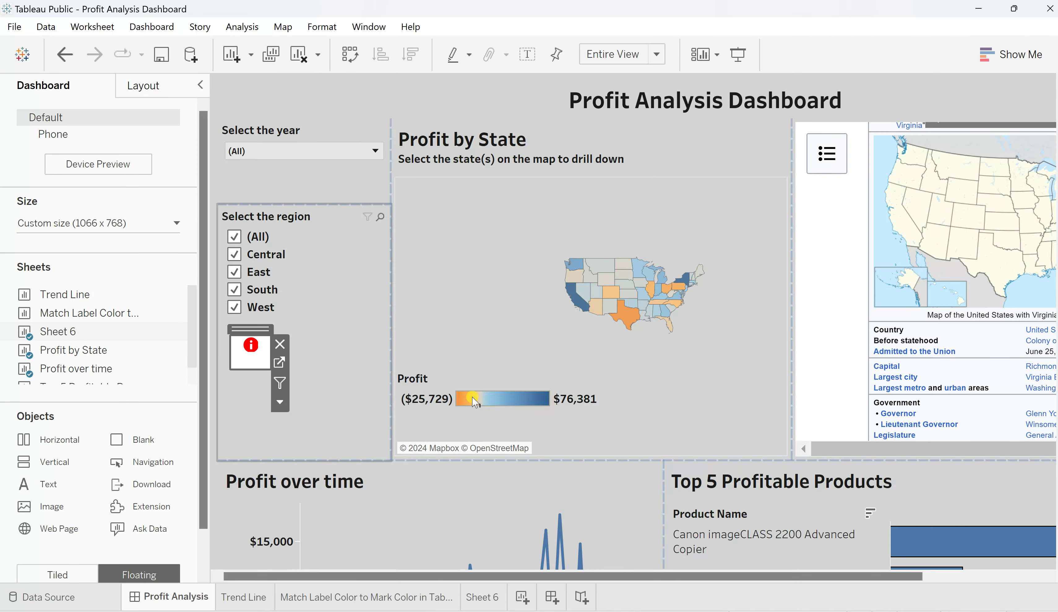
pyautogui.click(279, 402)
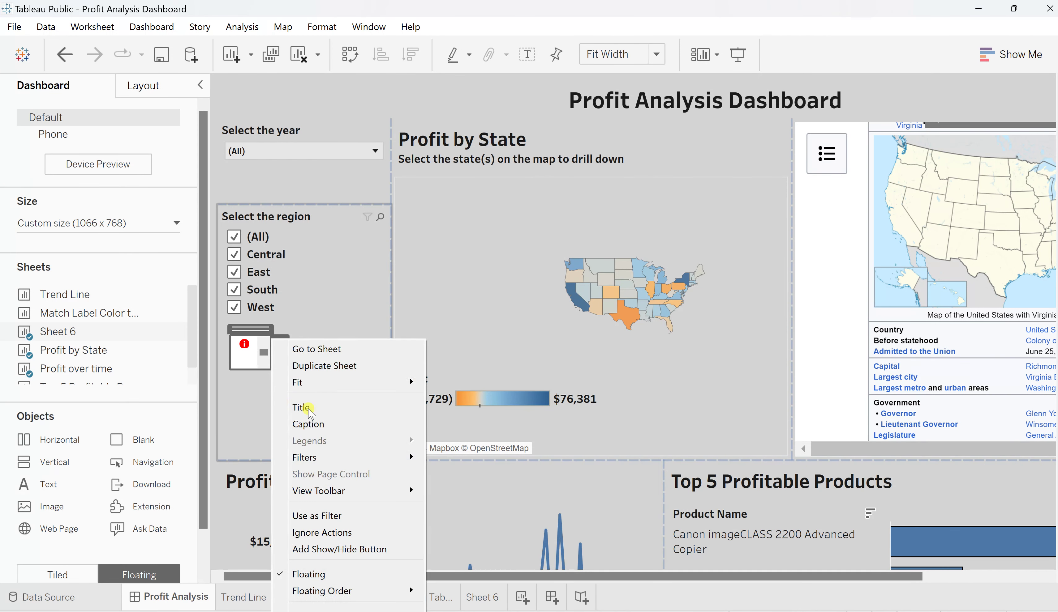
pyautogui.moveTo(337, 382)
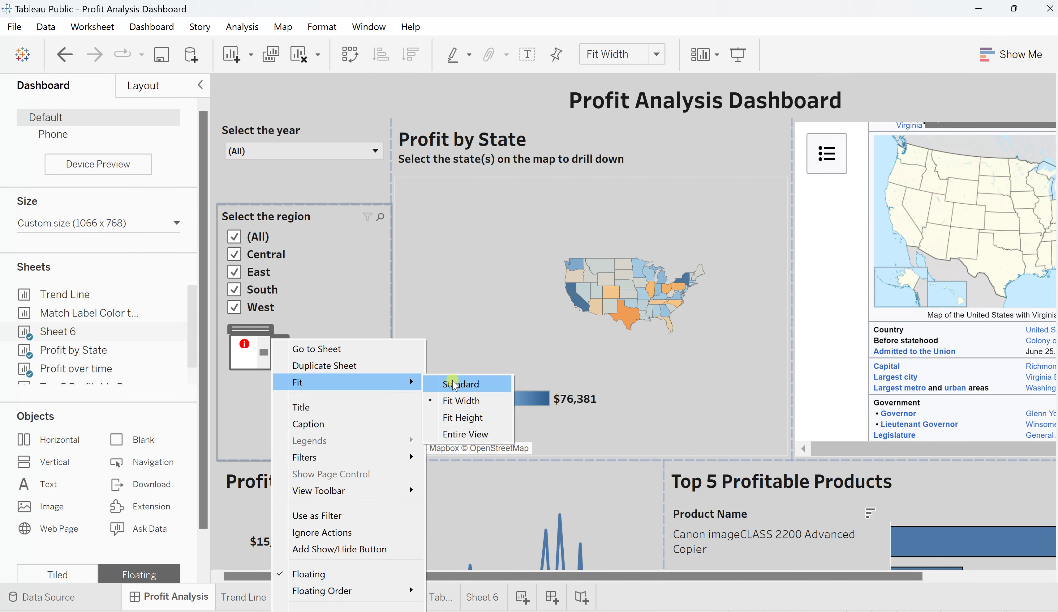
pyautogui.click(464, 421)
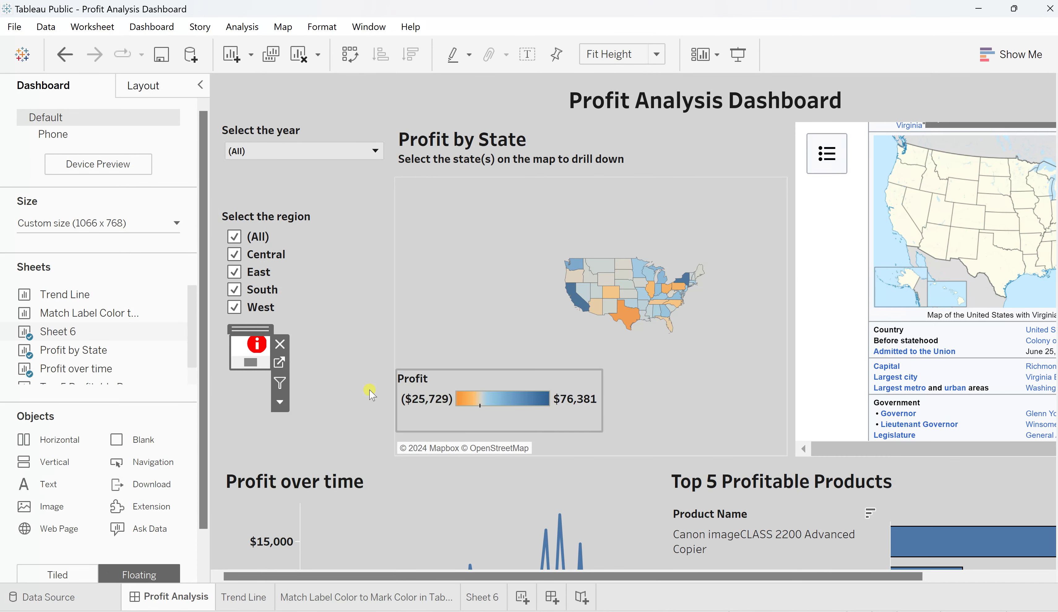
pyautogui.click(281, 403)
pyautogui.moveTo(349, 383)
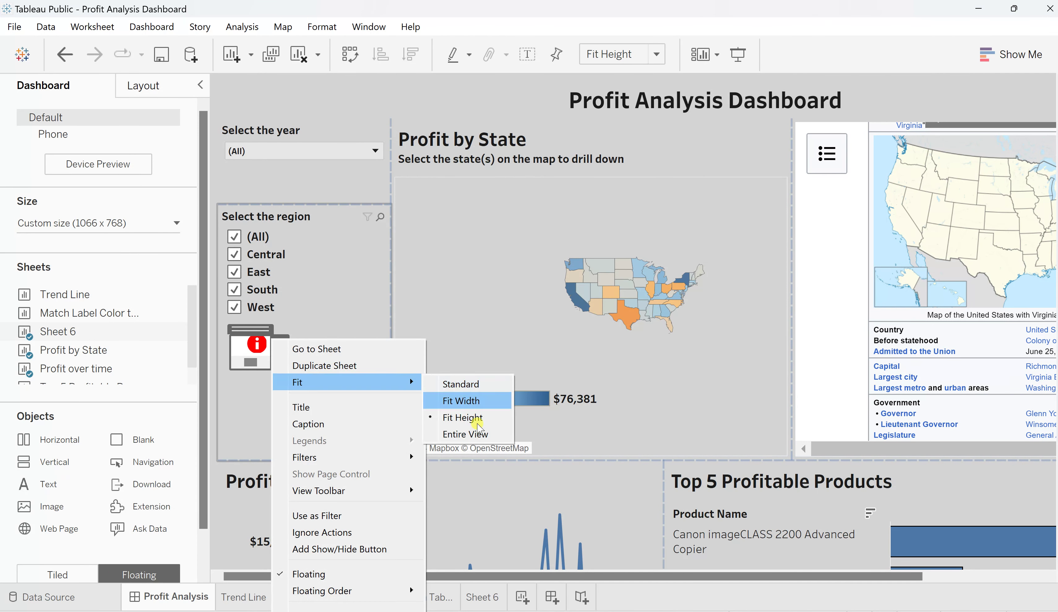
pyautogui.click(477, 432)
pyautogui.click(338, 346)
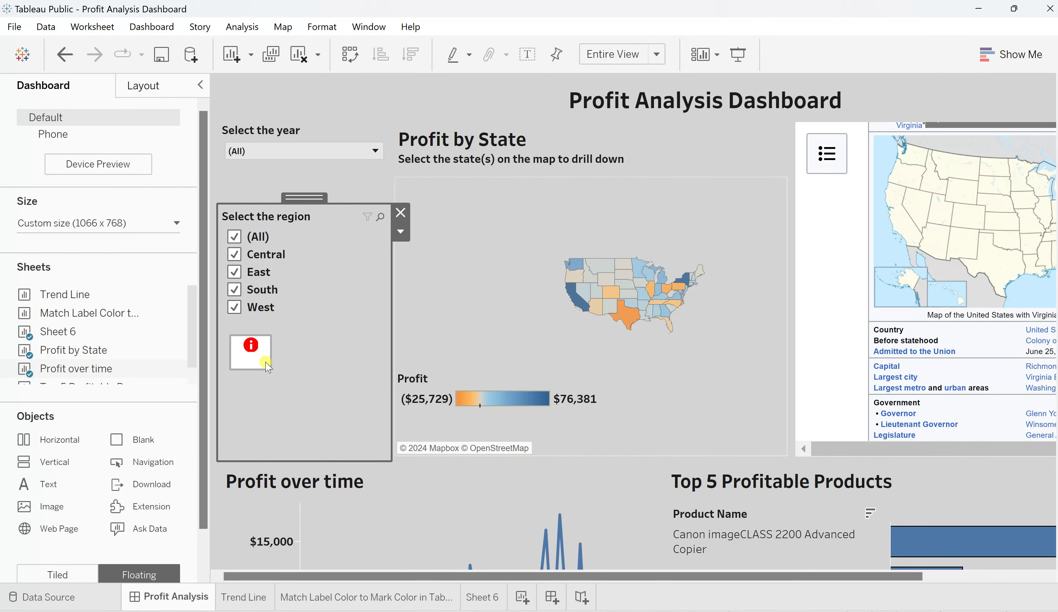
pyautogui.click(252, 378)
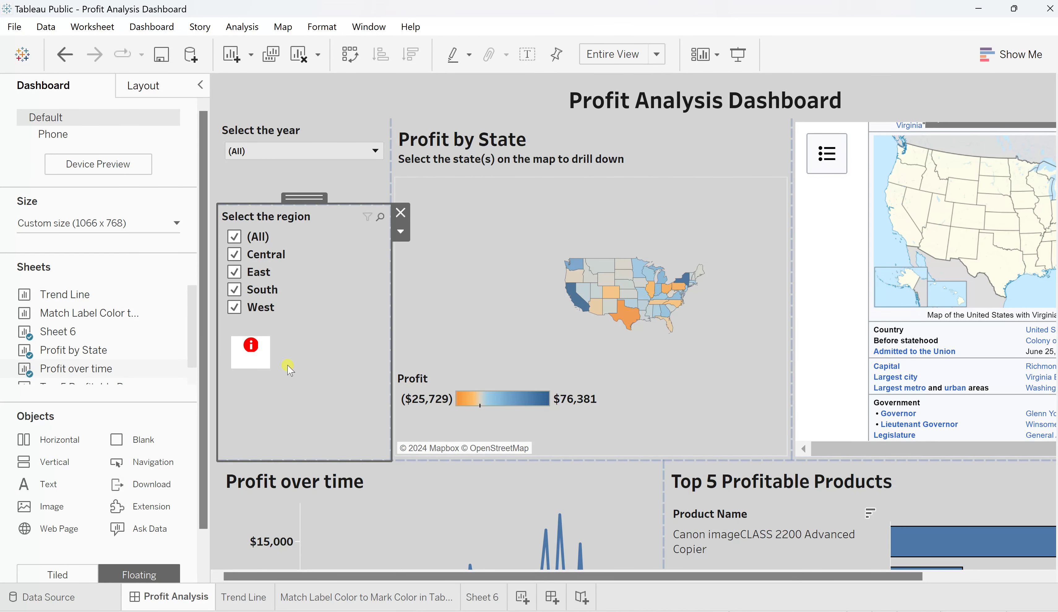
# Step: Shade Sheet 6's worksheet background light grey and check it on the Profit Analysis dashboard
pyautogui.click(480, 600)
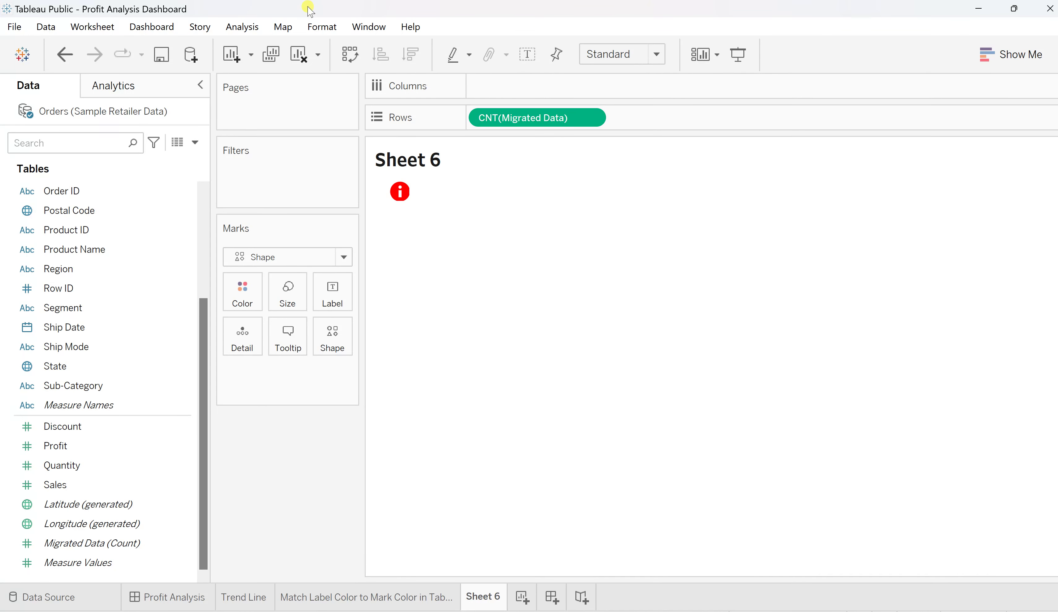
pyautogui.click(323, 27)
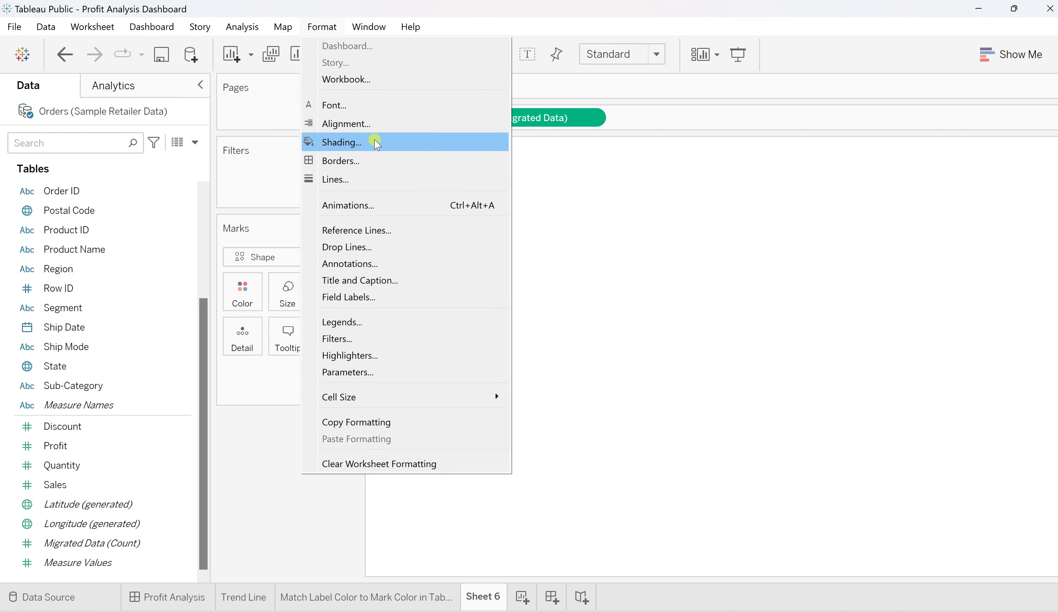
pyautogui.click(358, 141)
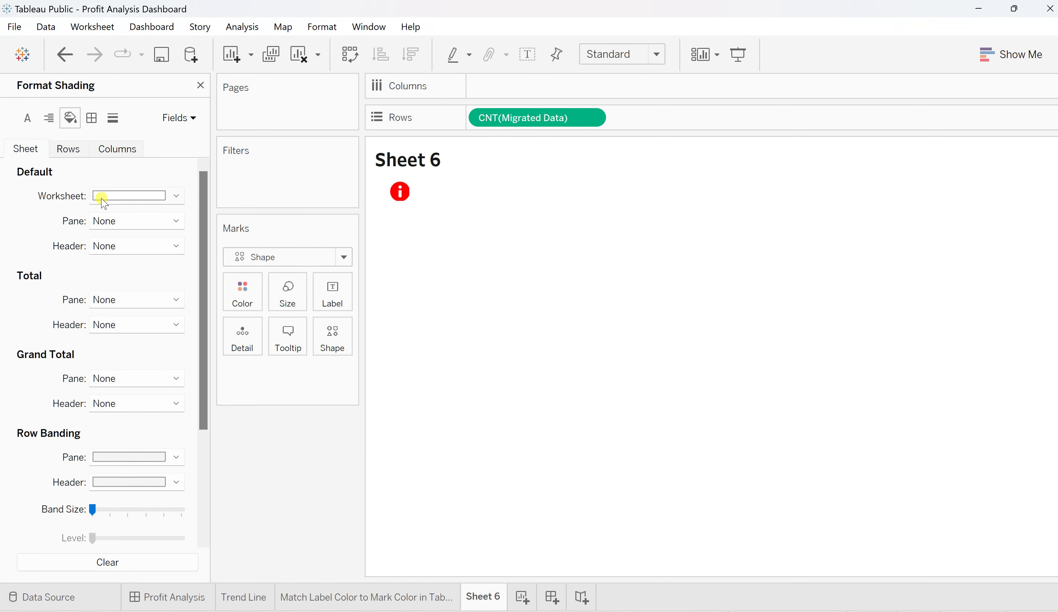
pyautogui.click(105, 196)
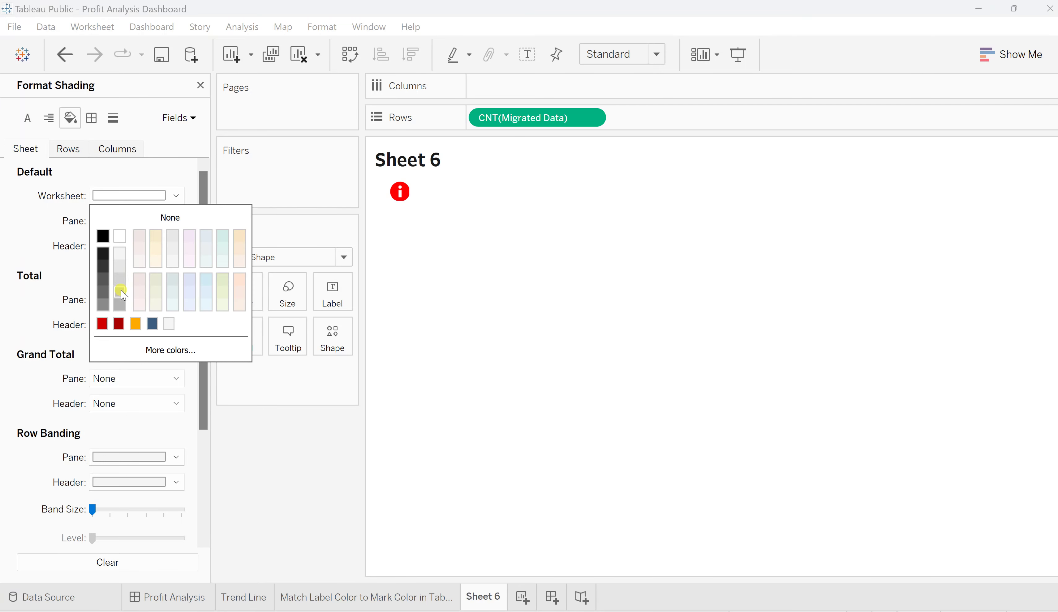
pyautogui.click(120, 303)
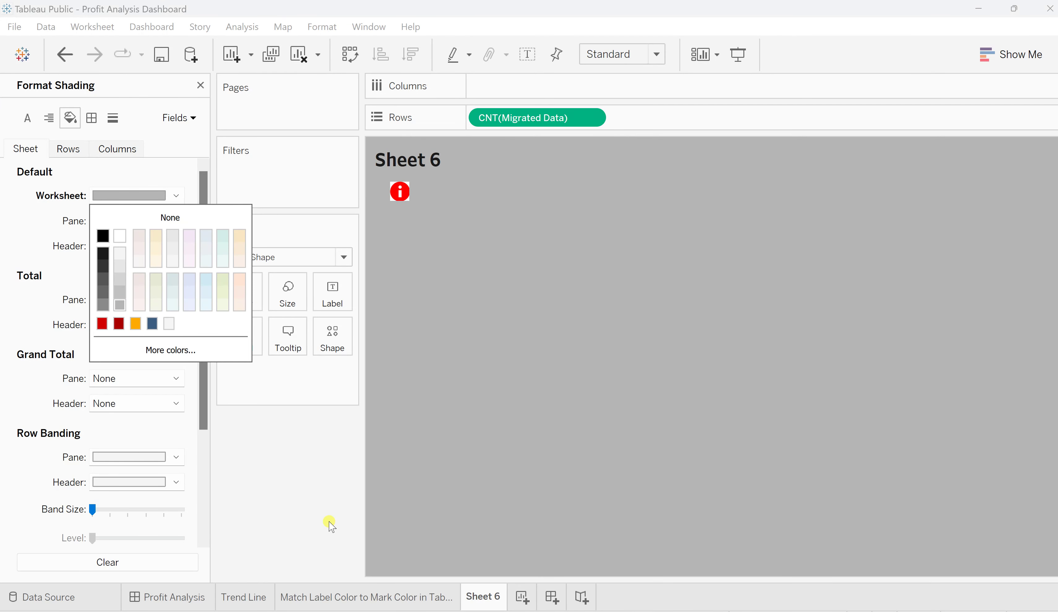
pyautogui.click(185, 598)
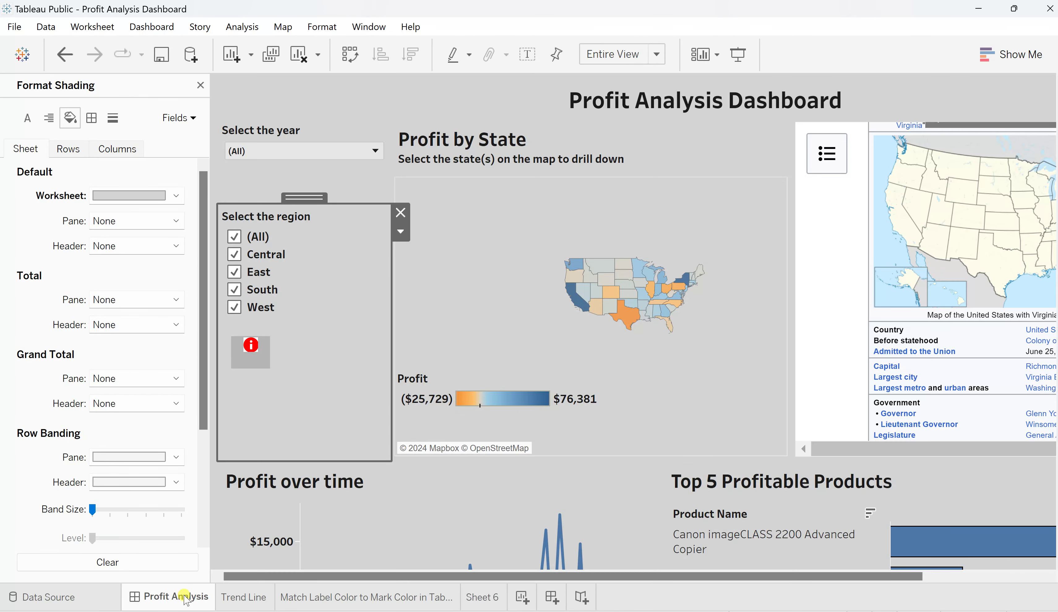
# Step: Adjust the worksheet shading until its grey matches the dashboard background
pyautogui.click(483, 598)
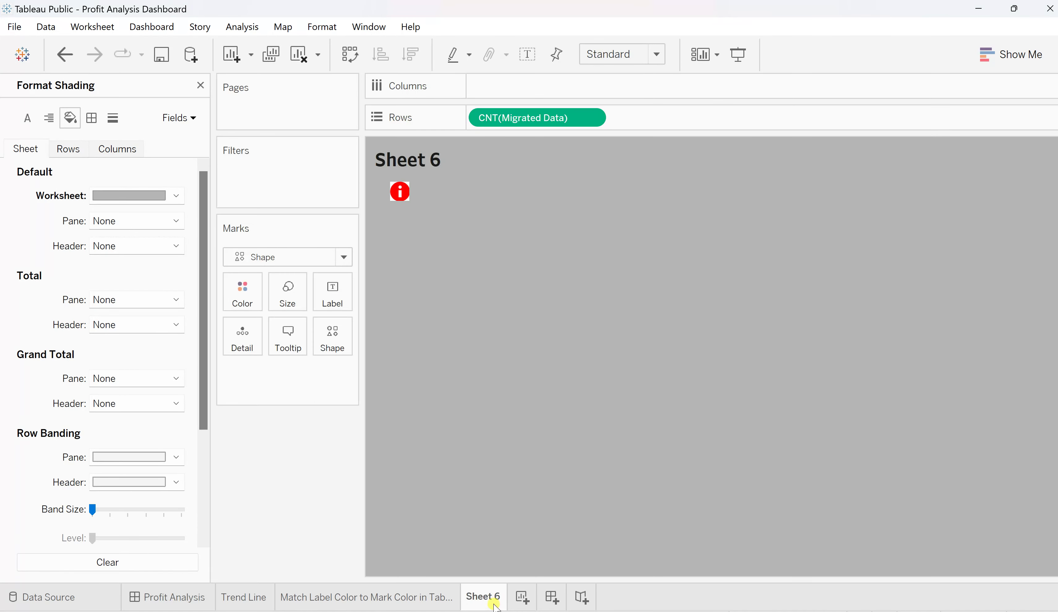
pyautogui.click(142, 197)
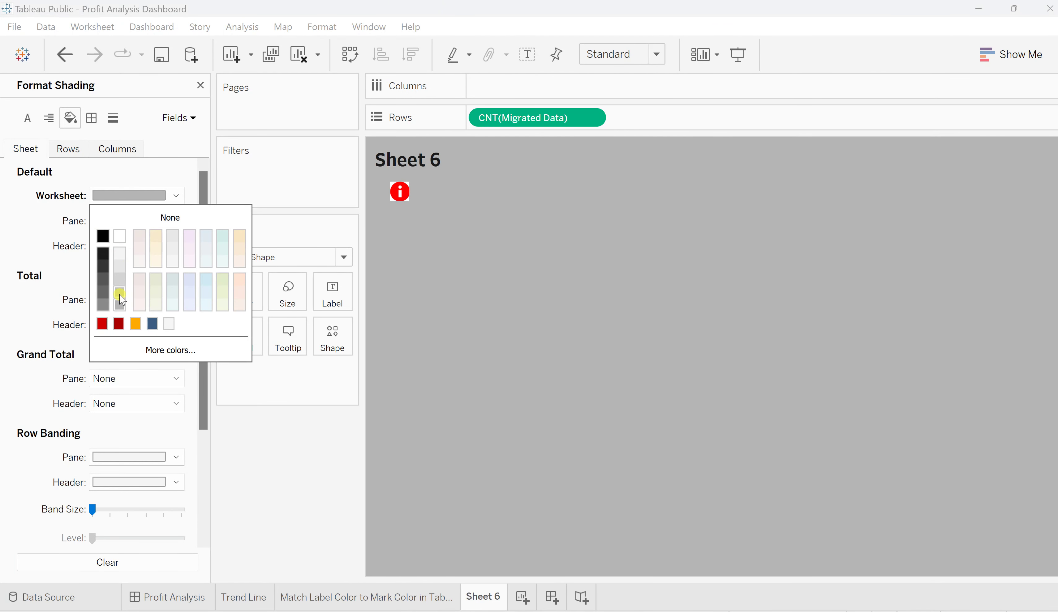
pyautogui.click(120, 294)
pyautogui.click(472, 294)
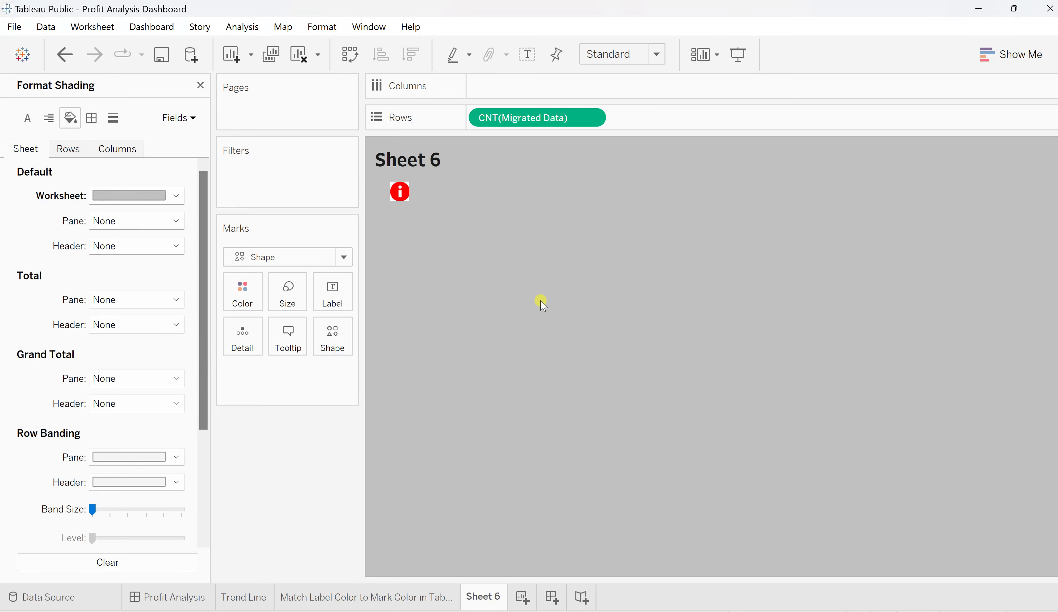
pyautogui.click(165, 598)
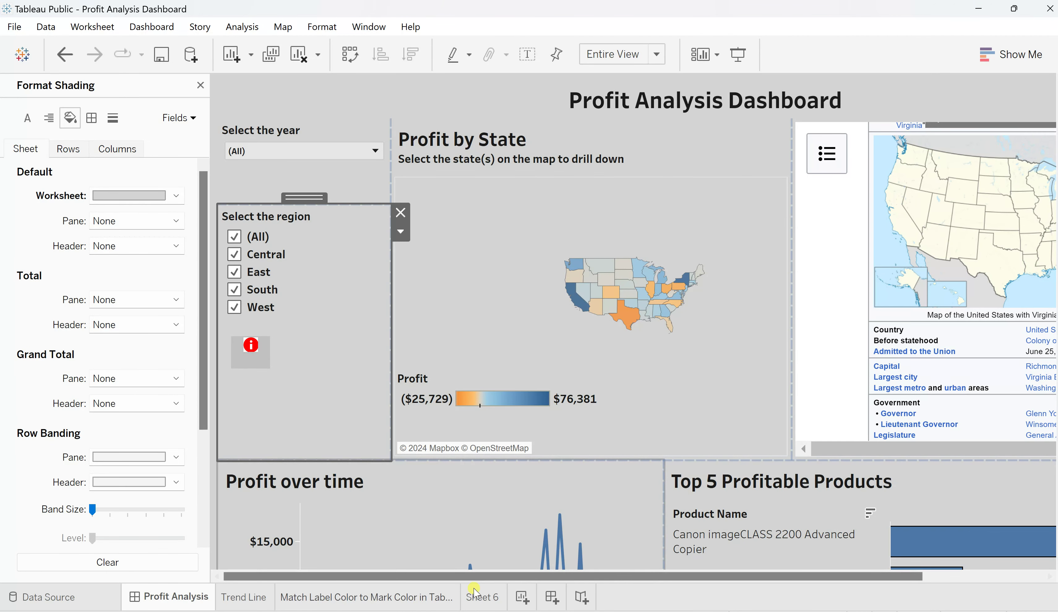
pyautogui.click(483, 597)
pyautogui.click(112, 196)
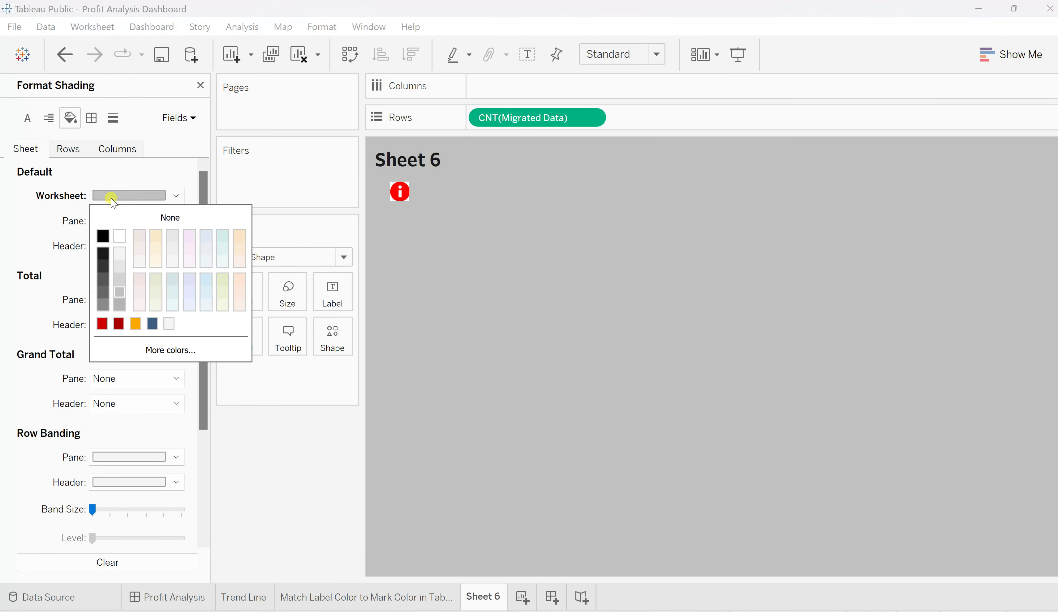
pyautogui.click(119, 281)
pyautogui.click(534, 239)
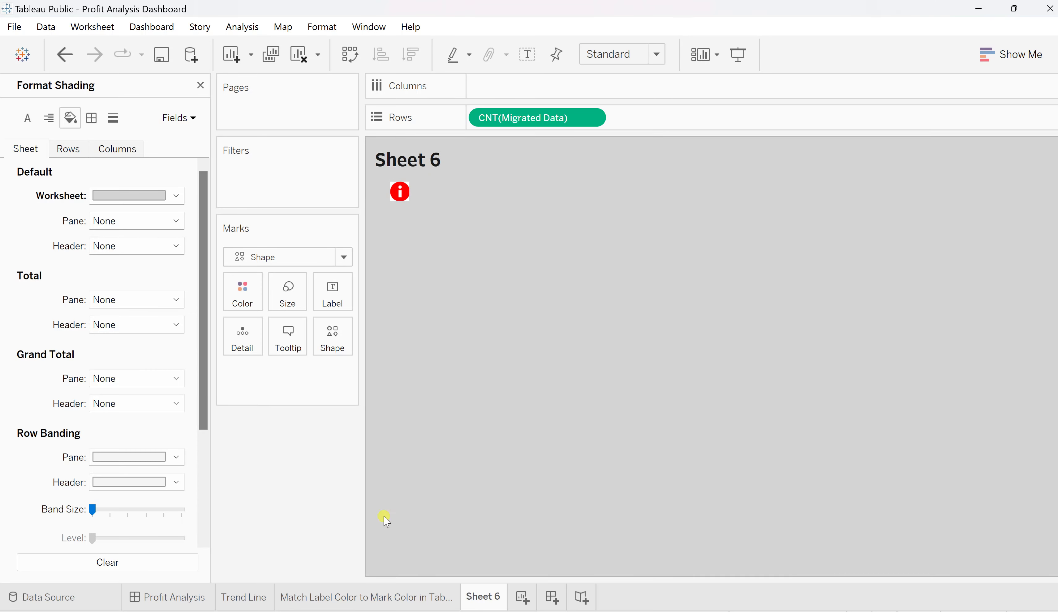
pyautogui.click(177, 597)
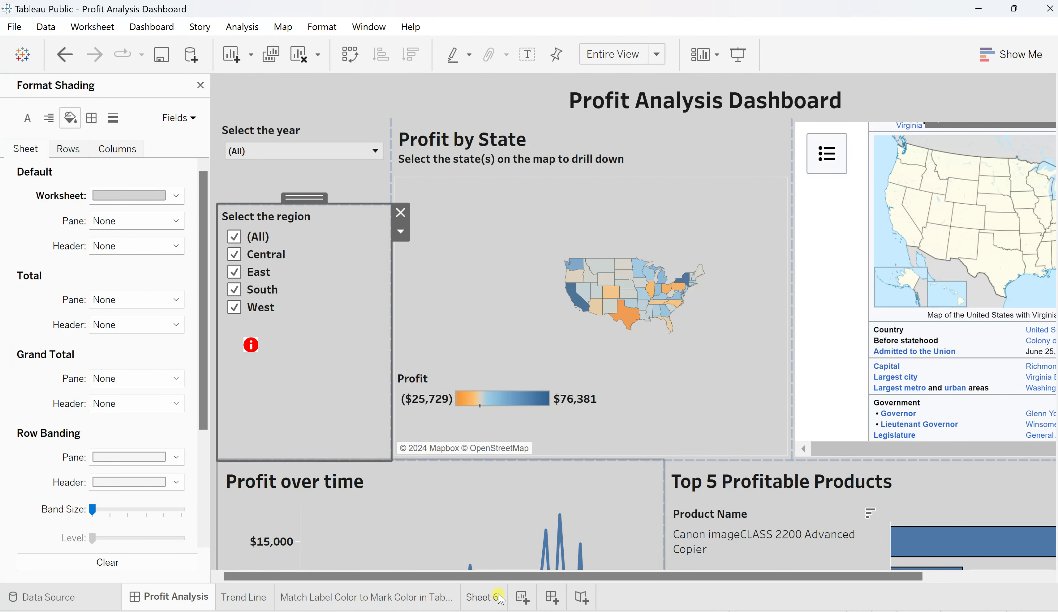
# Step: Replace the info icon's default tooltip with 'PRofit Analysis' and test it on the dashboard
pyautogui.click(489, 600)
pyautogui.click(286, 336)
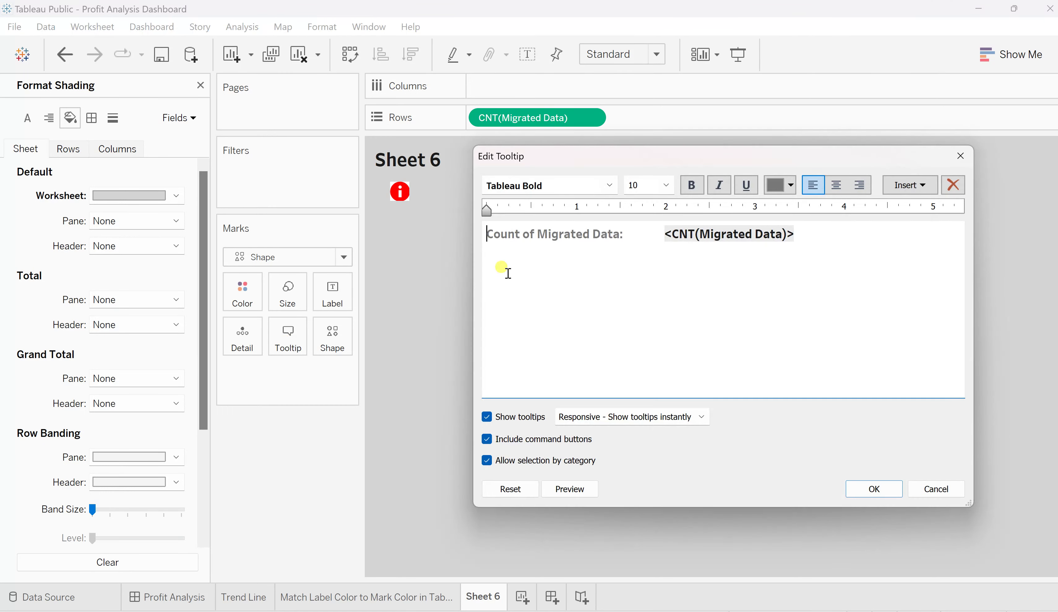
pyautogui.moveTo(810, 233); pyautogui.dragTo(468, 216)
pyautogui.press('Delete')
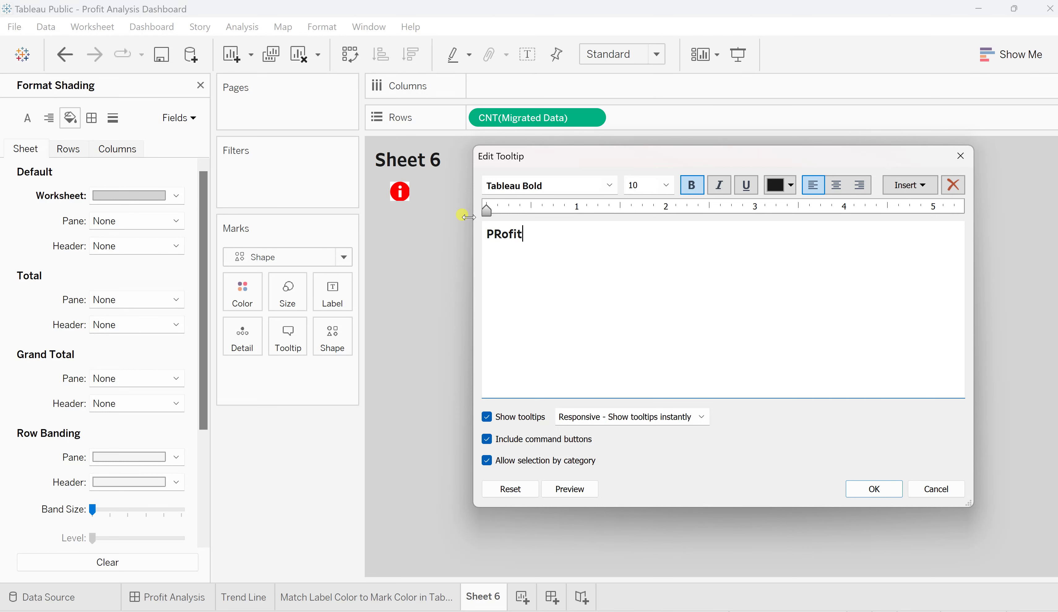
pyautogui.write('PRofit Analysis')
pyautogui.click(885, 490)
pyautogui.click(165, 599)
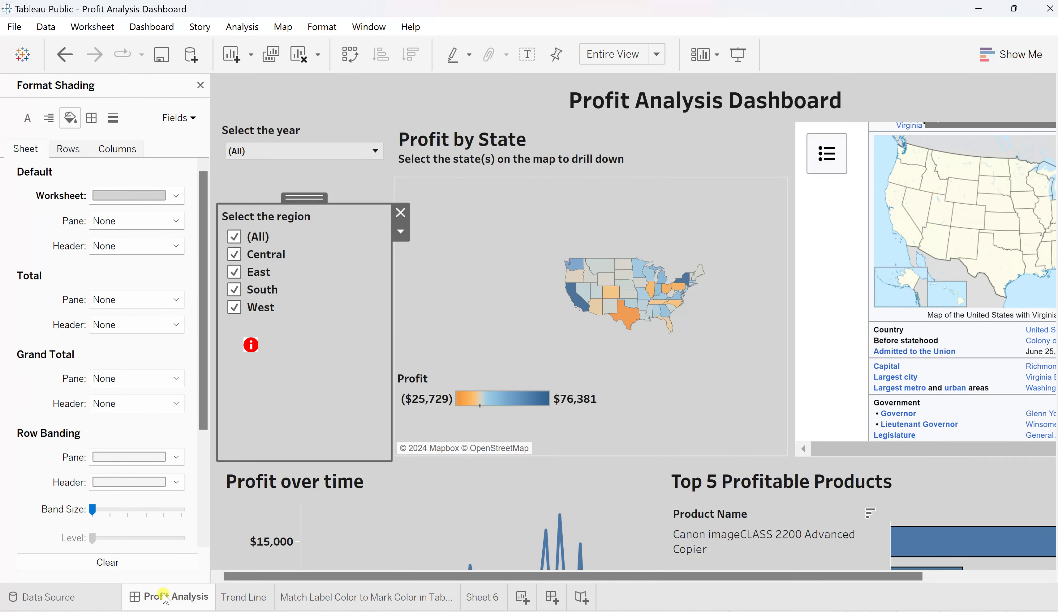
pyautogui.moveTo(252, 353)
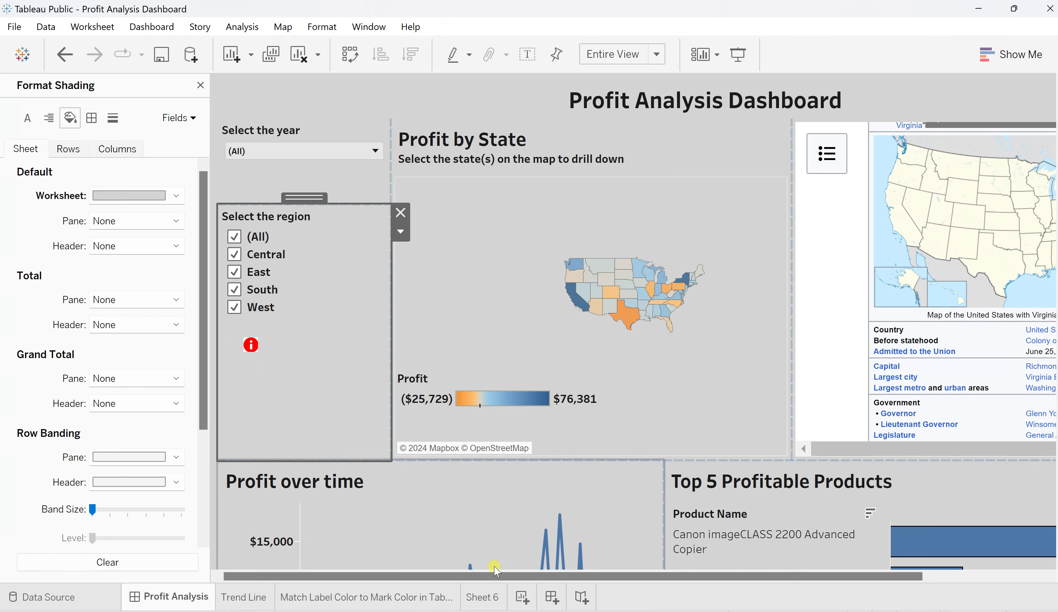
# Step: In the browser, open the Corona Virus Symptoms Analysis viz from the author's profile vizzes grid
pyautogui.hotkey('alt', 'Tab')
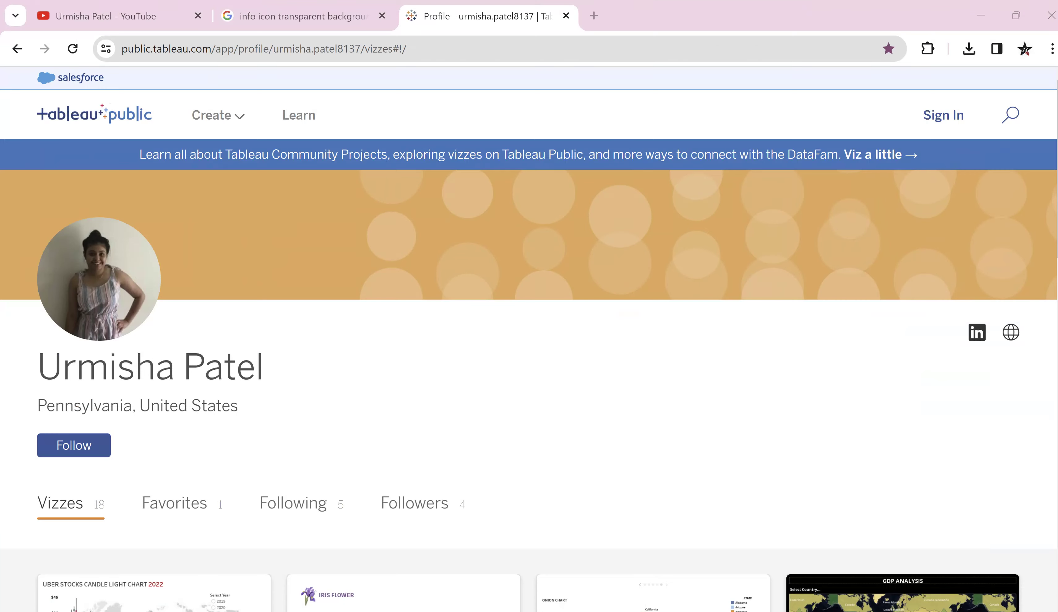
pyautogui.scroll(-8, 489, 400)
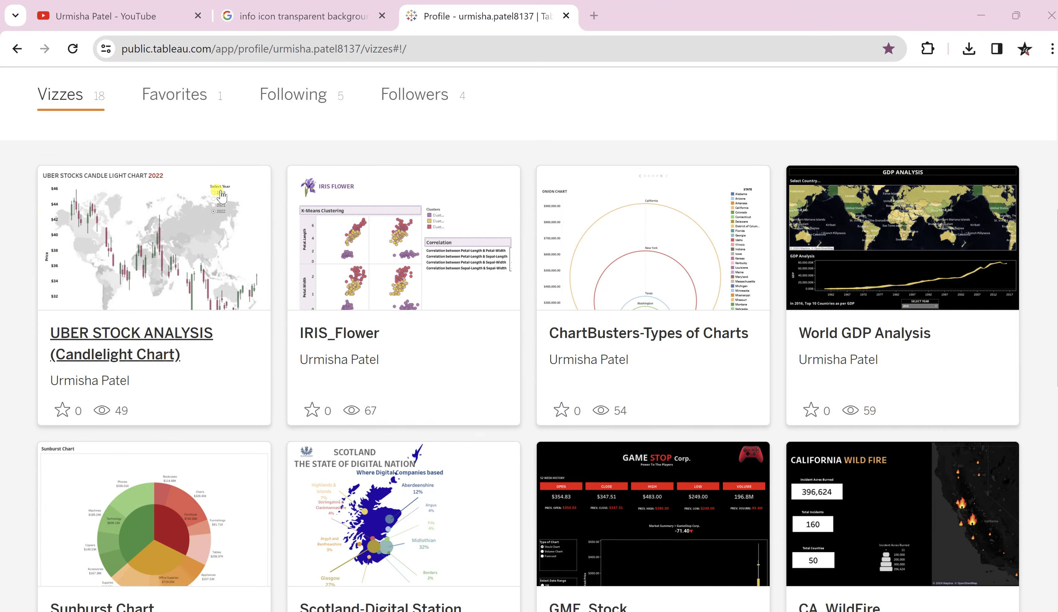
pyautogui.scroll(-10, 460, 289)
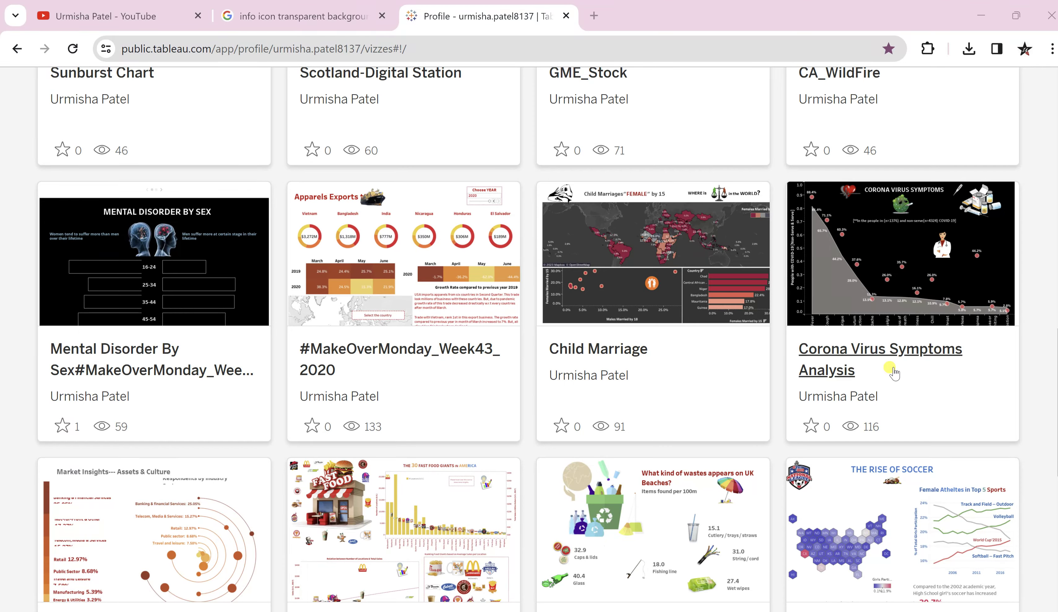
pyautogui.click(892, 366)
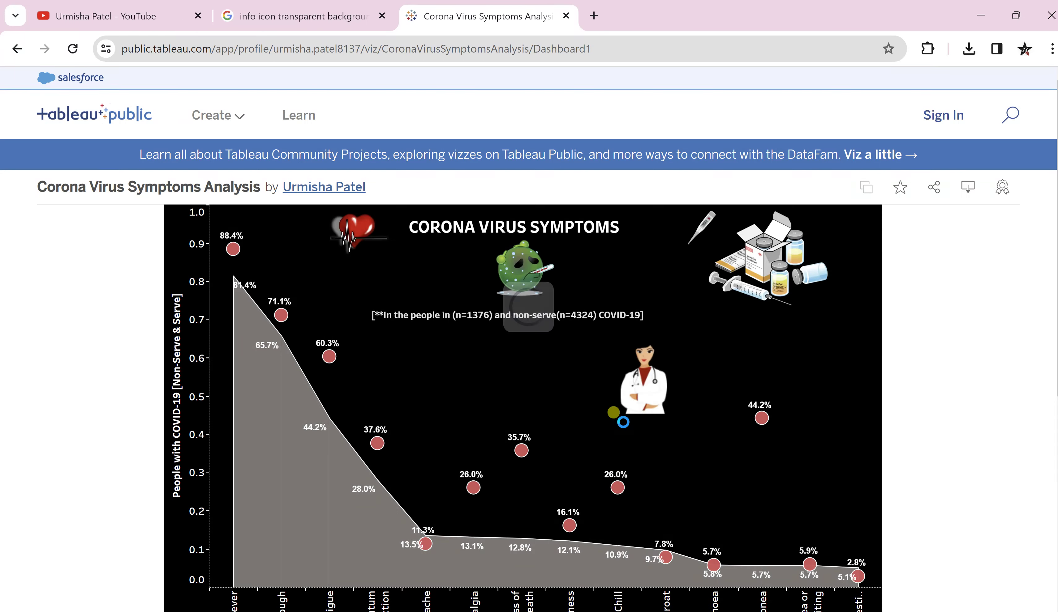
pyautogui.moveTo(652, 375)
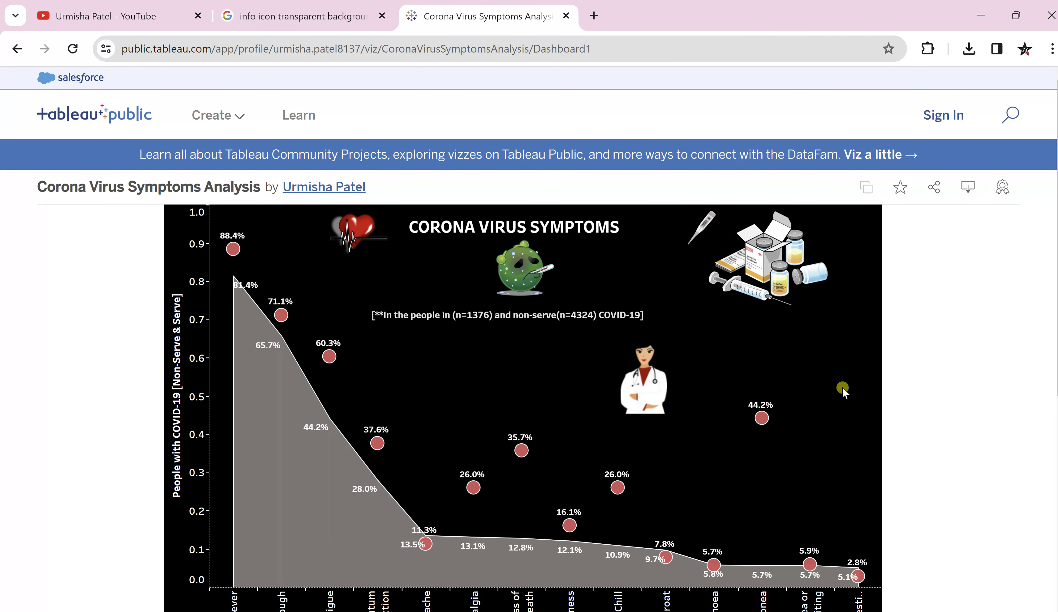